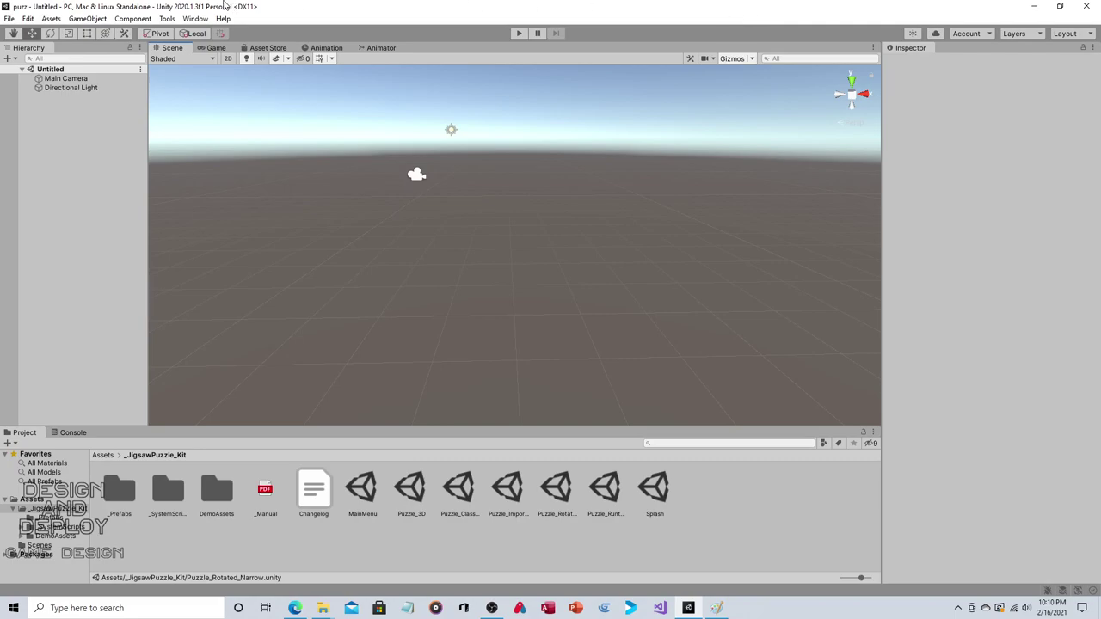
Step: Check the Jigsaw puzzle - Creator Kit package among My Assets in the Package Manager, and close it
left_click(195, 19)
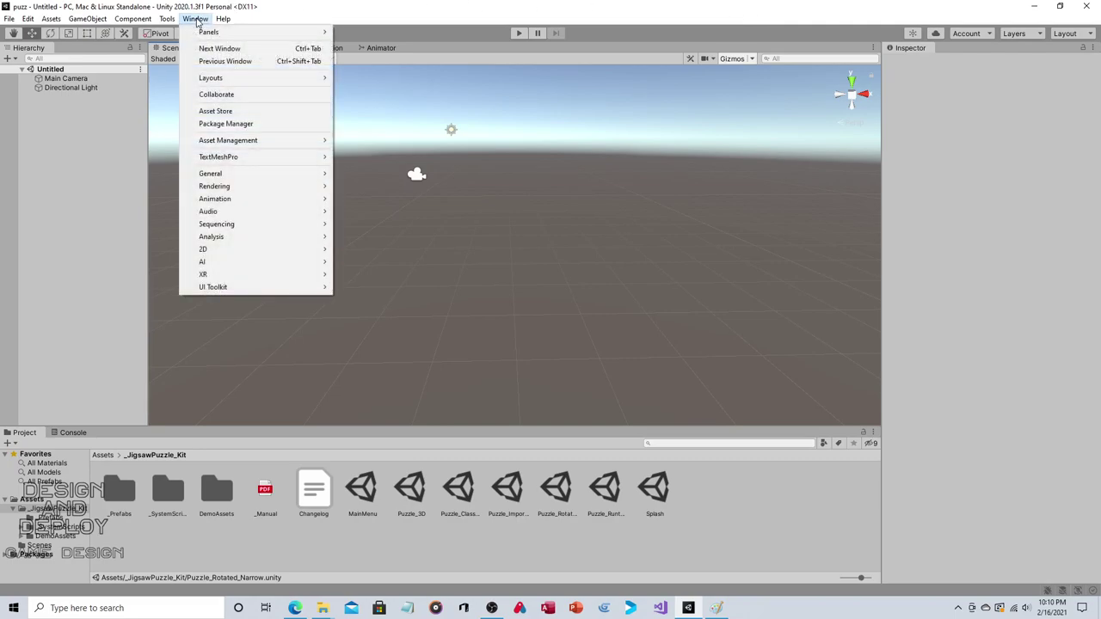
left_click(226, 124)
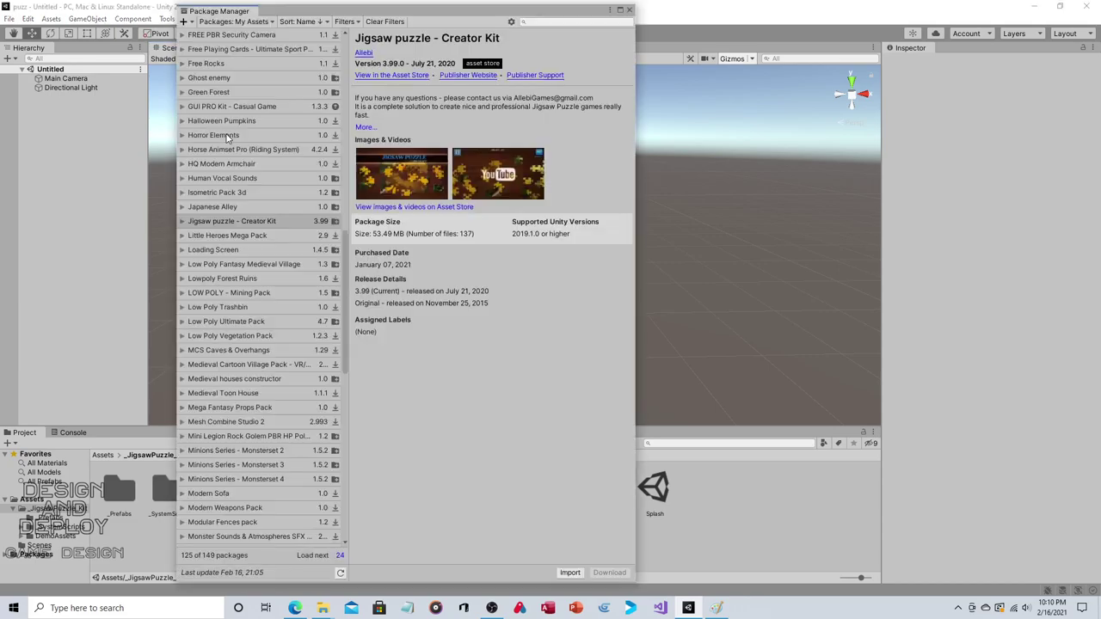
left_click(245, 21)
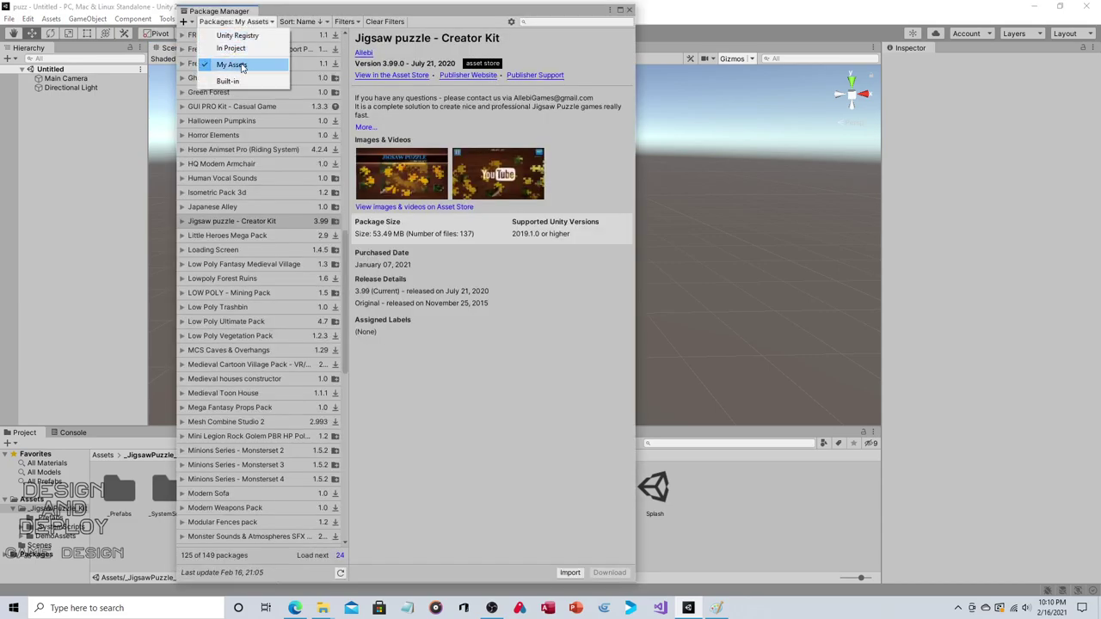
left_click(232, 65)
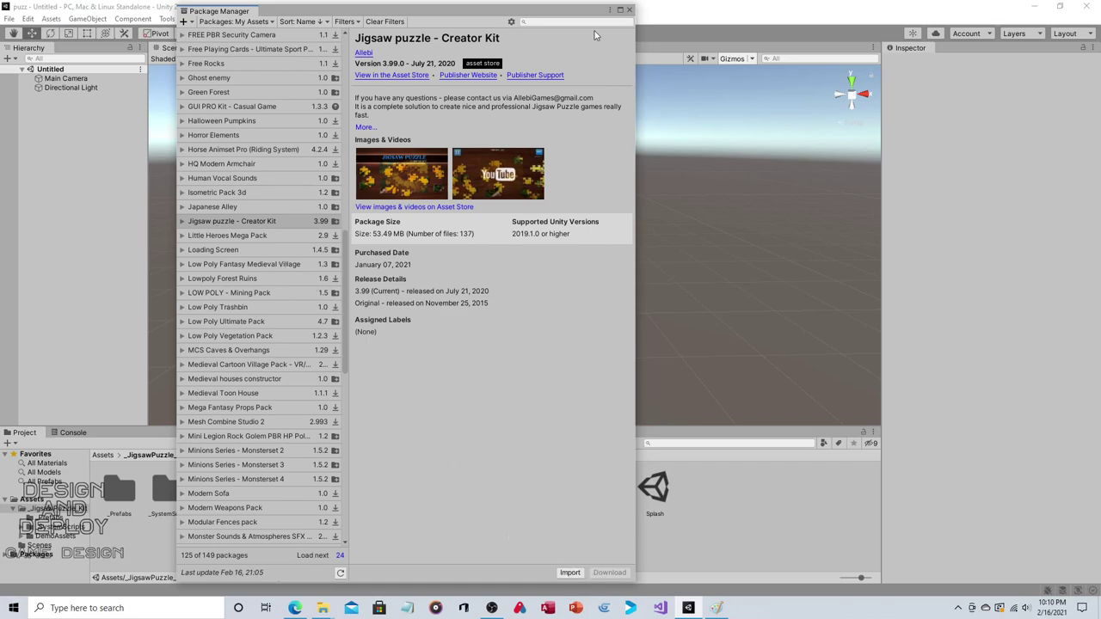
left_click(628, 10)
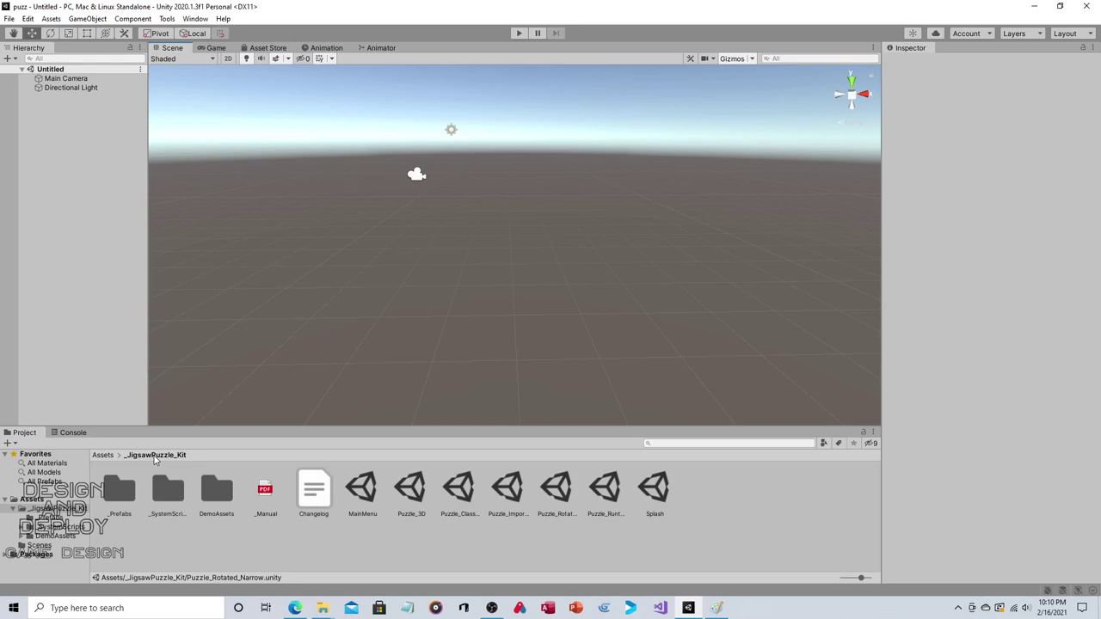
Step: Browse from the Assets root into the _JigsawPuzzle_Kit folder and check which puzzle tools are available
left_click(105, 456)
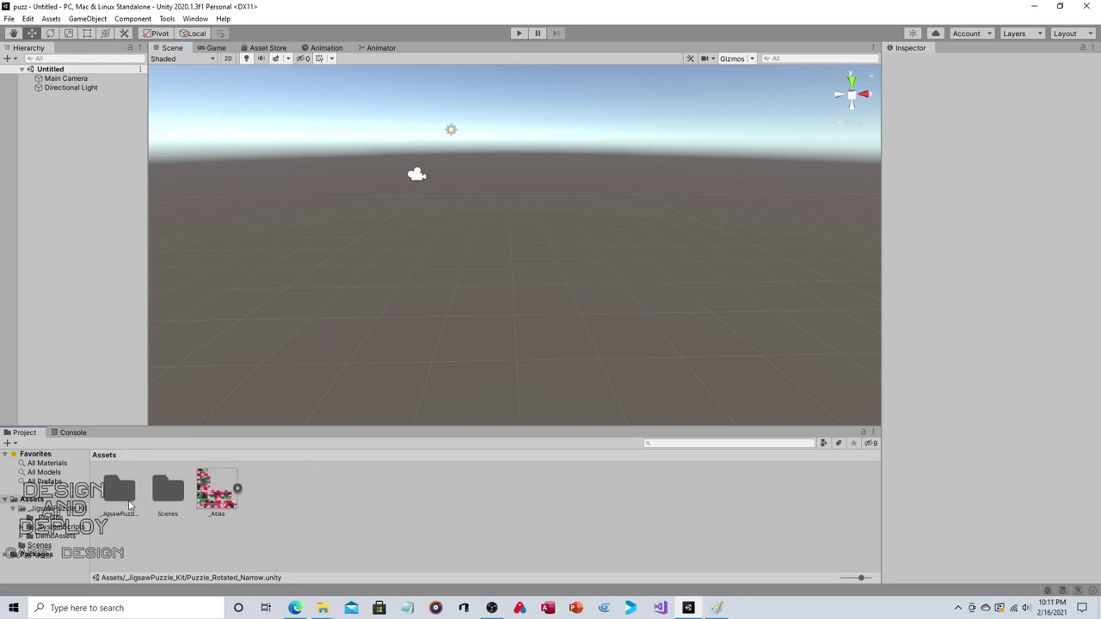
double_click(128, 491)
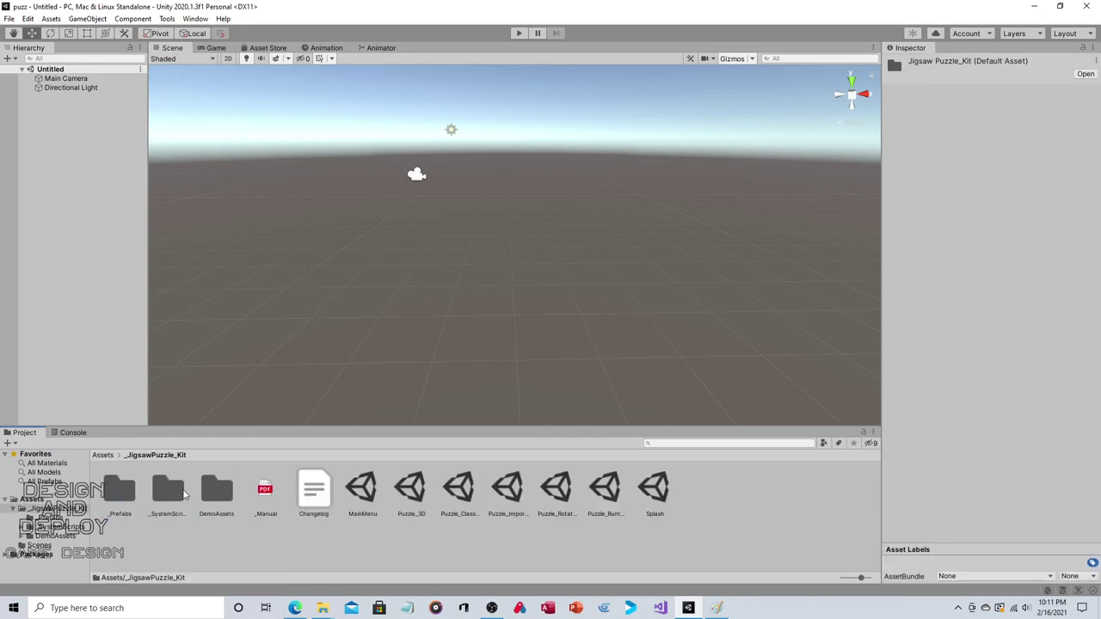
left_click(166, 19)
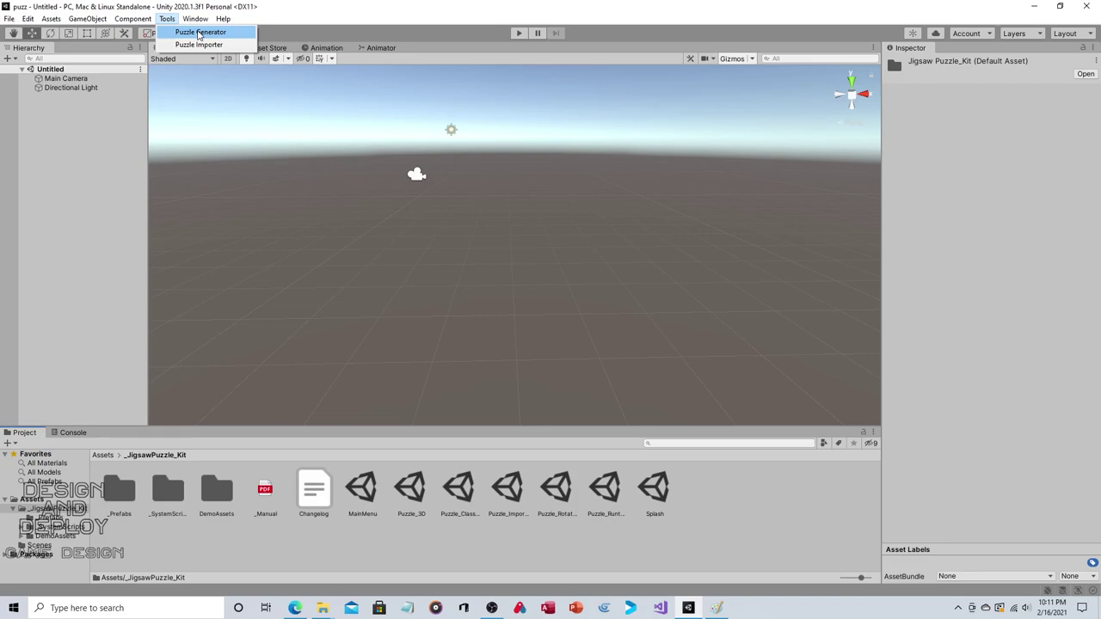
left_click(104, 162)
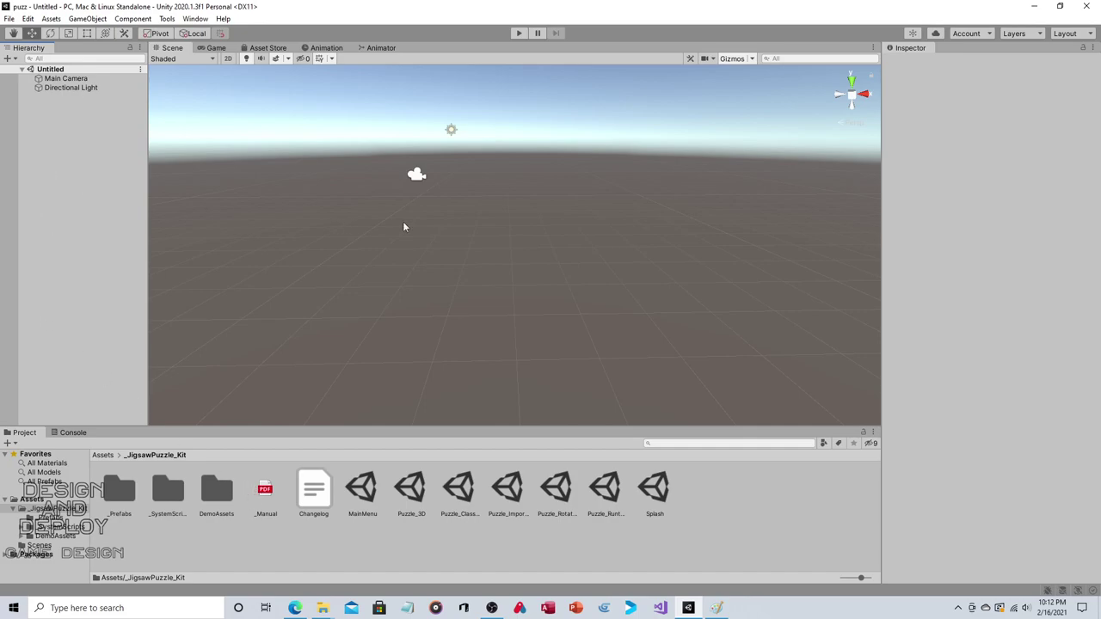
middle_click_drag(280, 199, 341, 216)
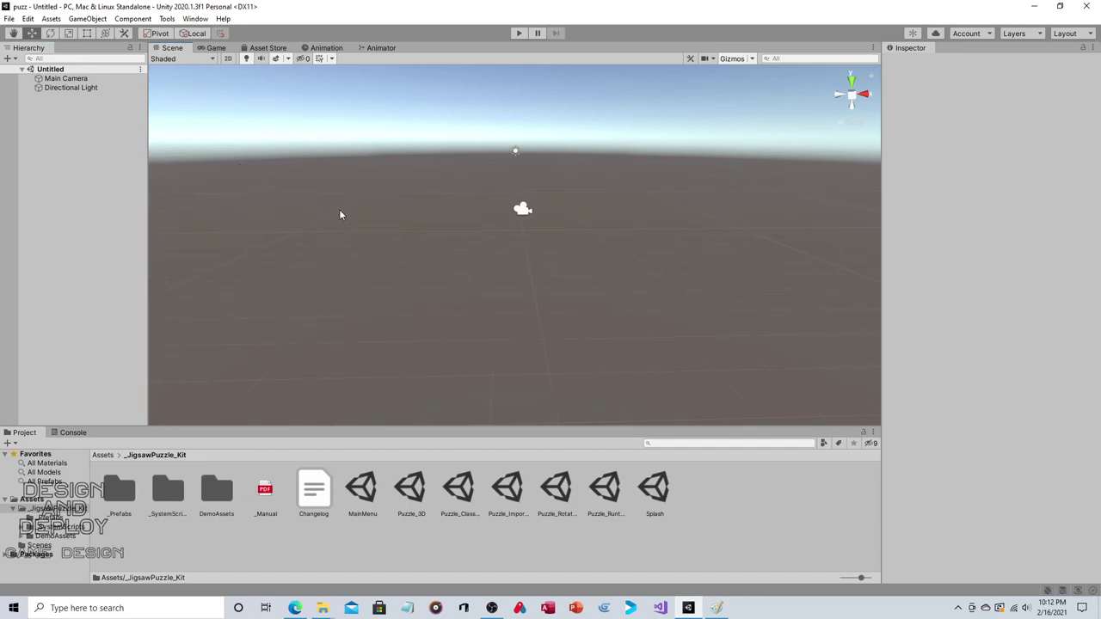
left_click(8, 19)
left_click(412, 4)
Step: Open the Puzzle Generator and assign the Ducks texture as the puzzle image
left_click(166, 19)
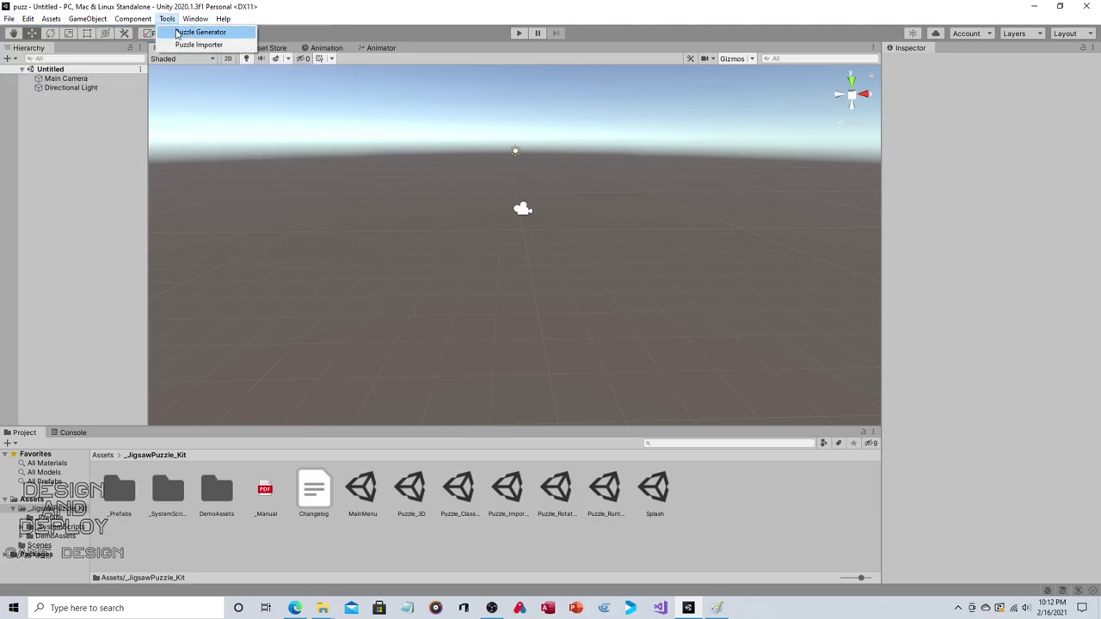
left_click(178, 33)
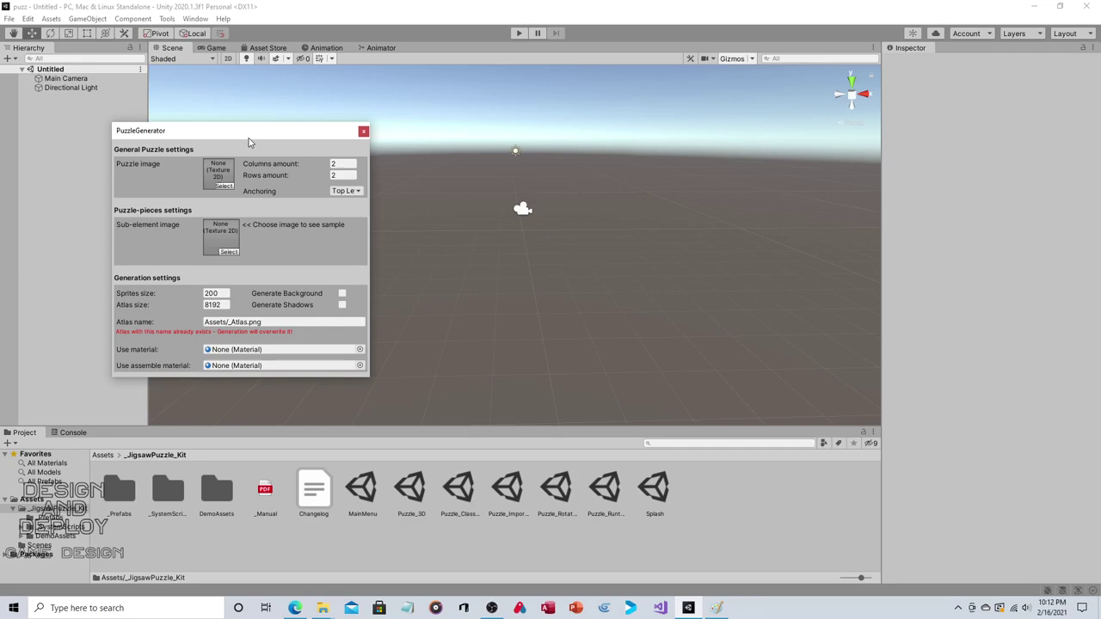
left_click(224, 186)
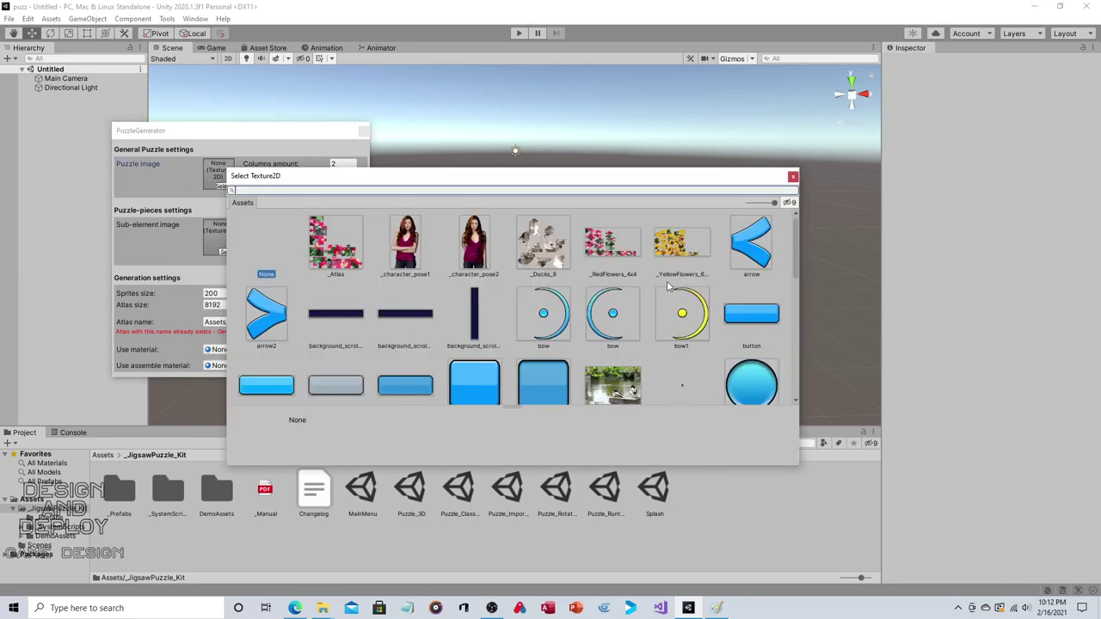
scroll(668, 285, "down", 2)
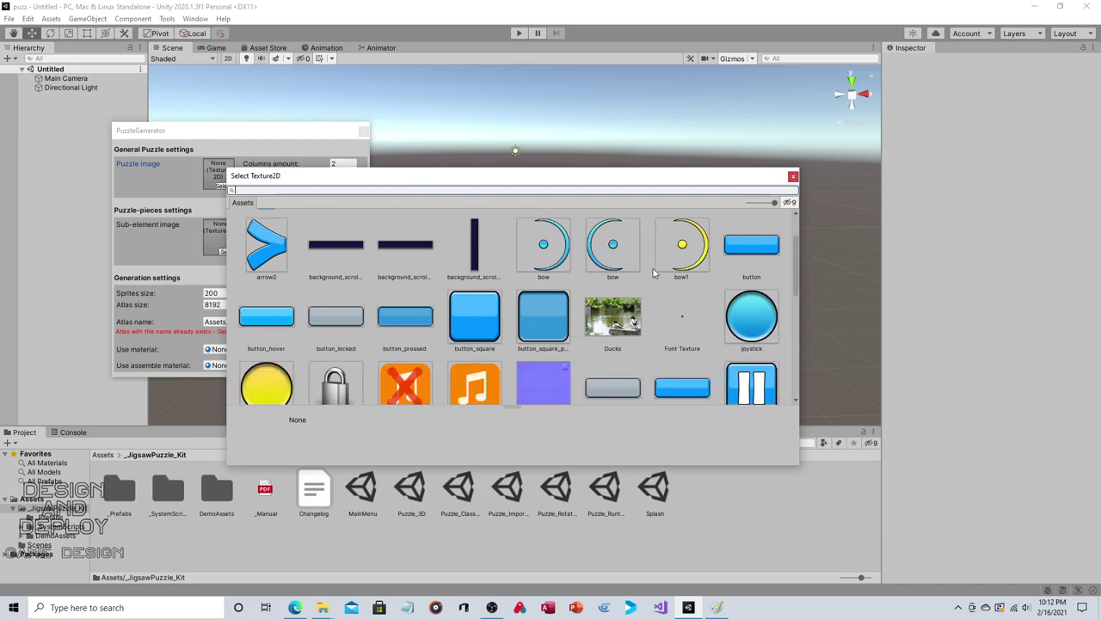
double_click(613, 318)
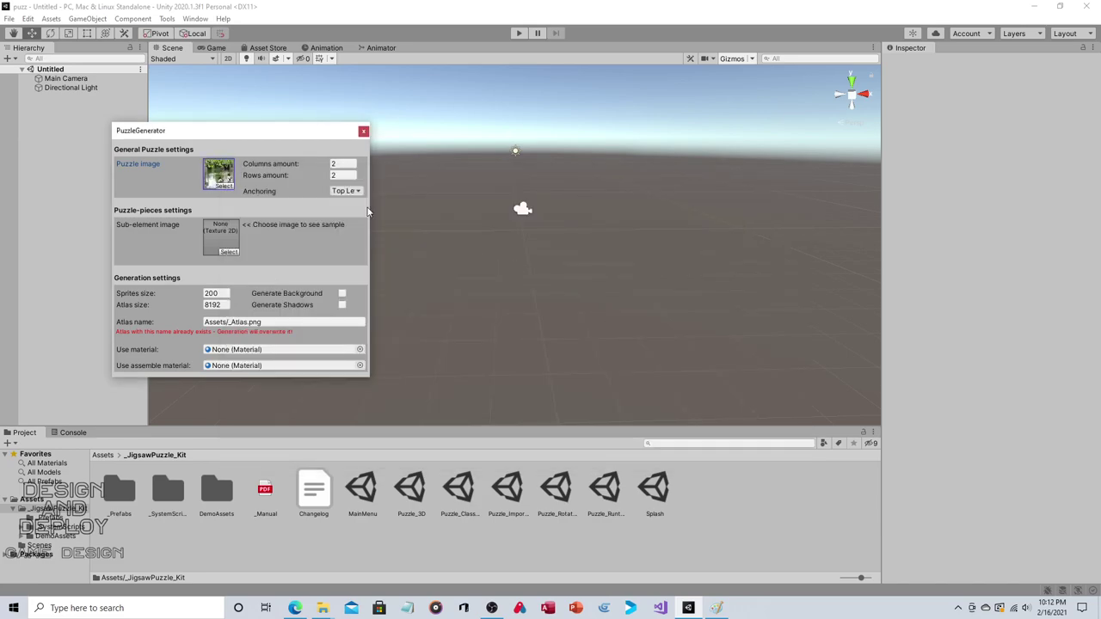
Step: Set the puzzle's columns amount to 4 and its rows amount to 4
left_click(342, 164)
type("4")
left_click(344, 176)
type("4")
left_click(350, 191)
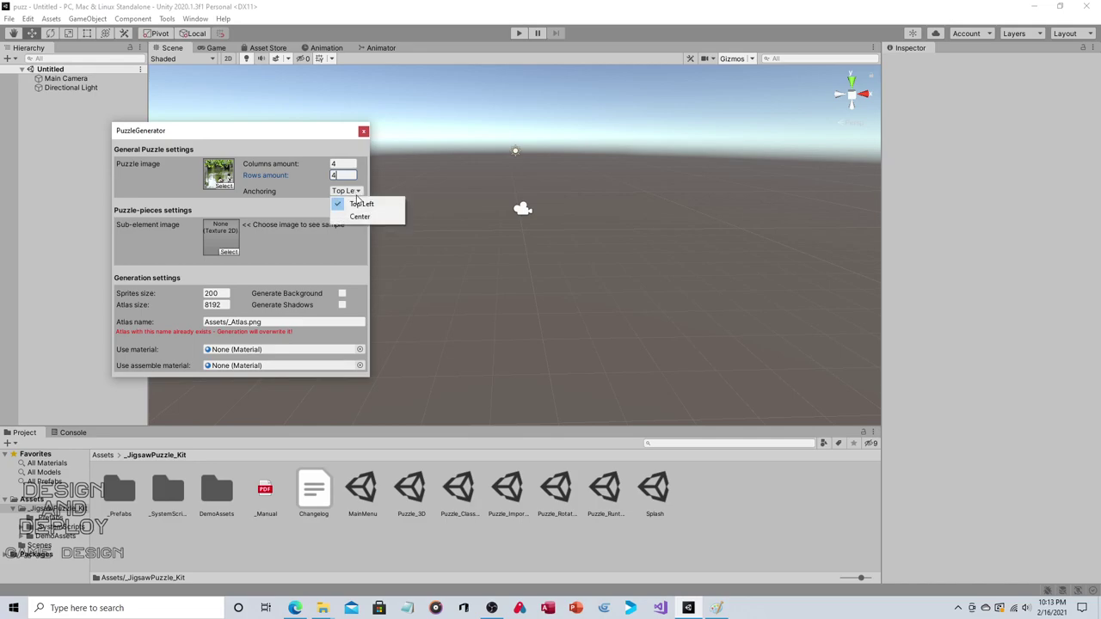
left_click(313, 194)
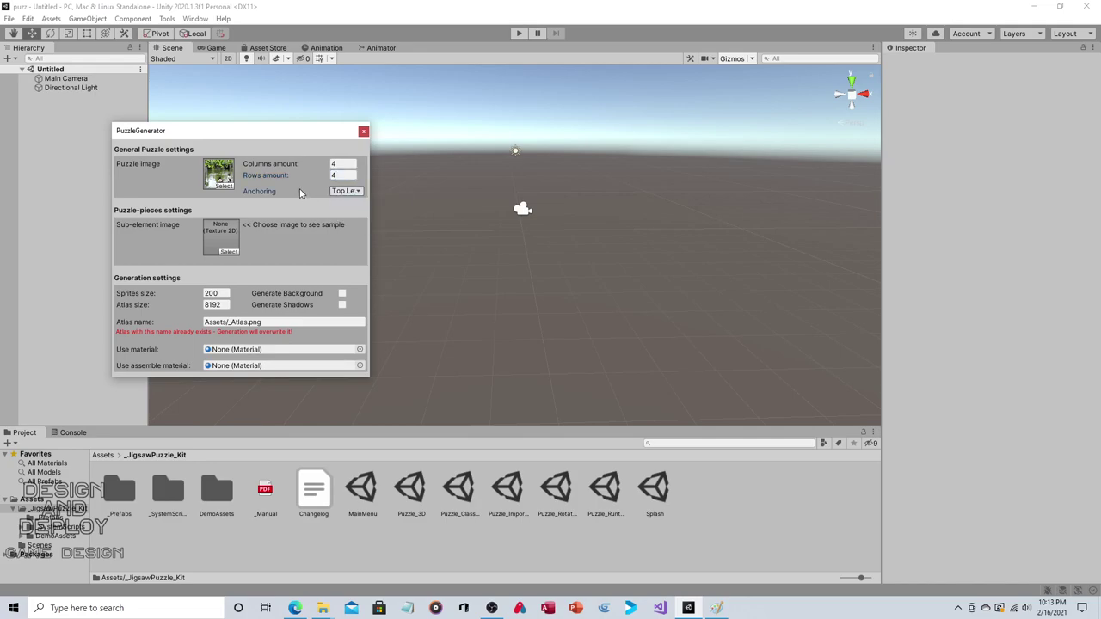
Step: Assign the smooth texture as the sub-element image and set the base element size to 256
left_click(227, 253)
scroll(588, 392, "down", 6)
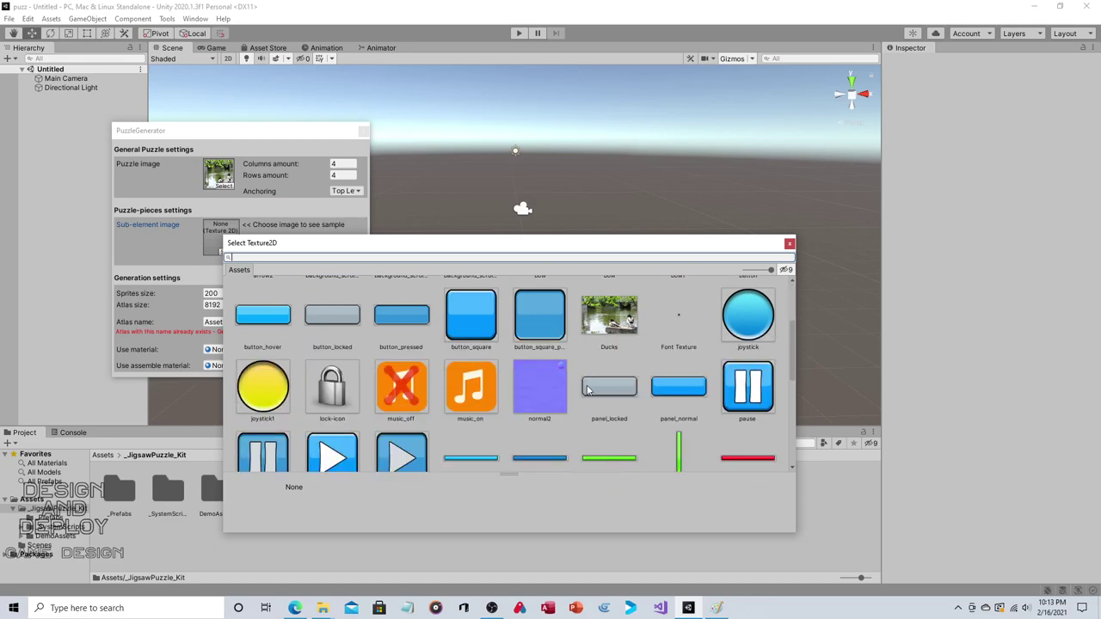
left_click(610, 321)
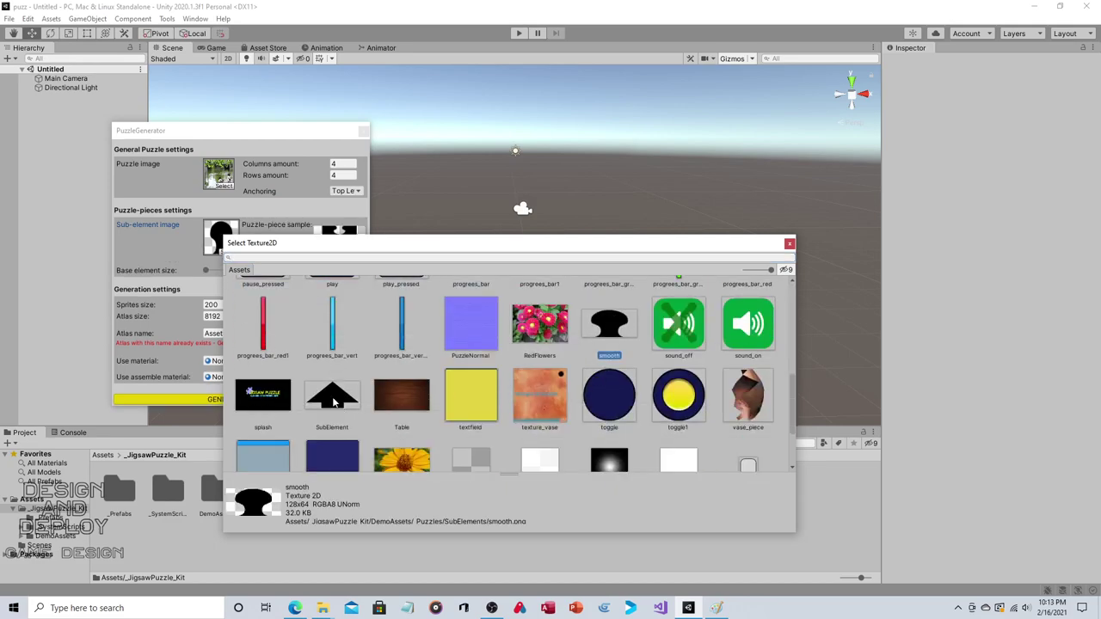
double_click(612, 325)
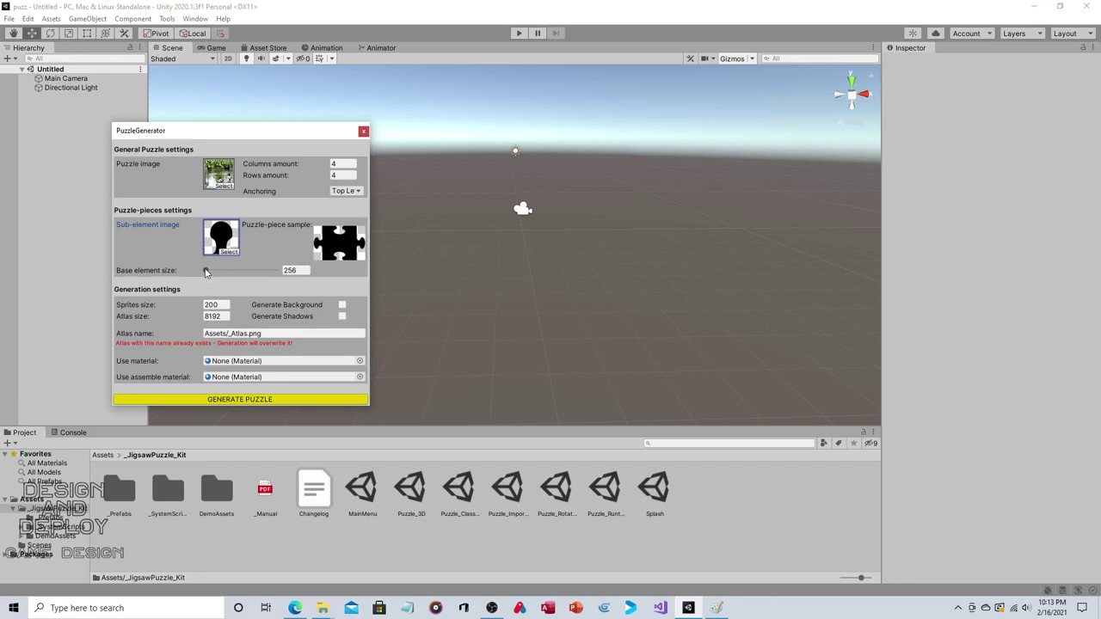
left_click_drag(205, 272, 278, 277)
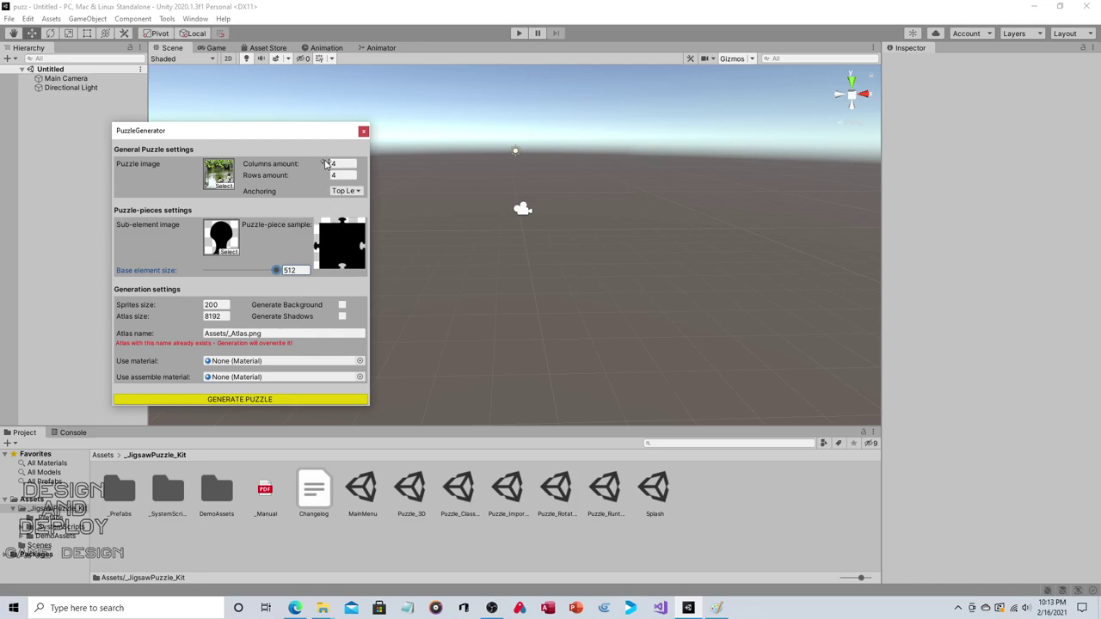
left_click_drag(279, 274, 162, 272)
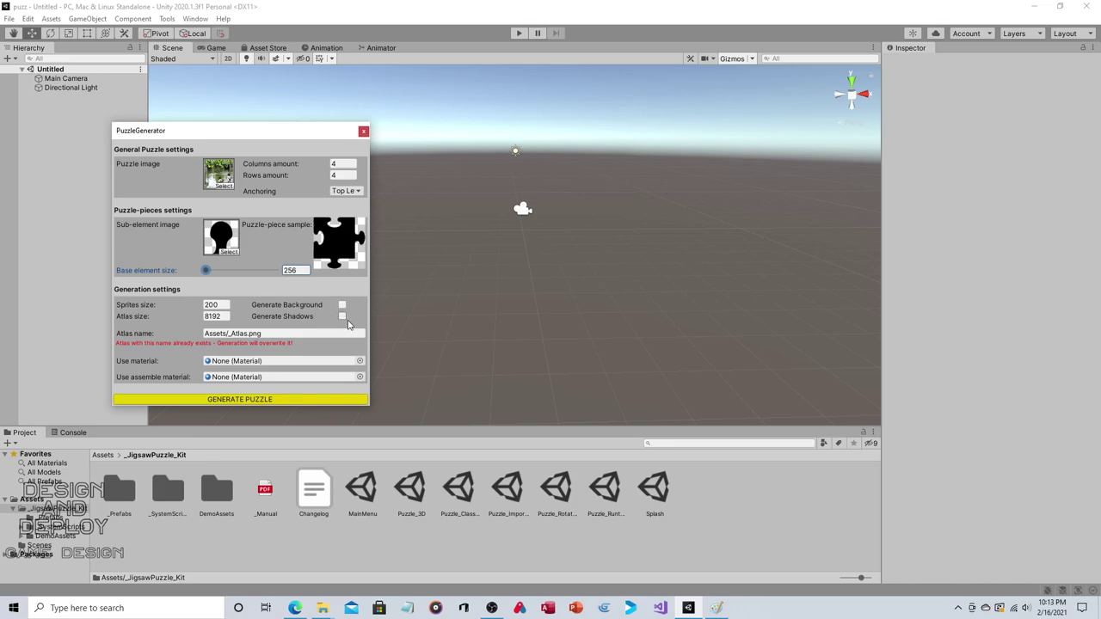
Step: Generate the puzzle using the atlas name Assets/_Atlas.png and close the generator
left_click_drag(231, 334, 261, 333)
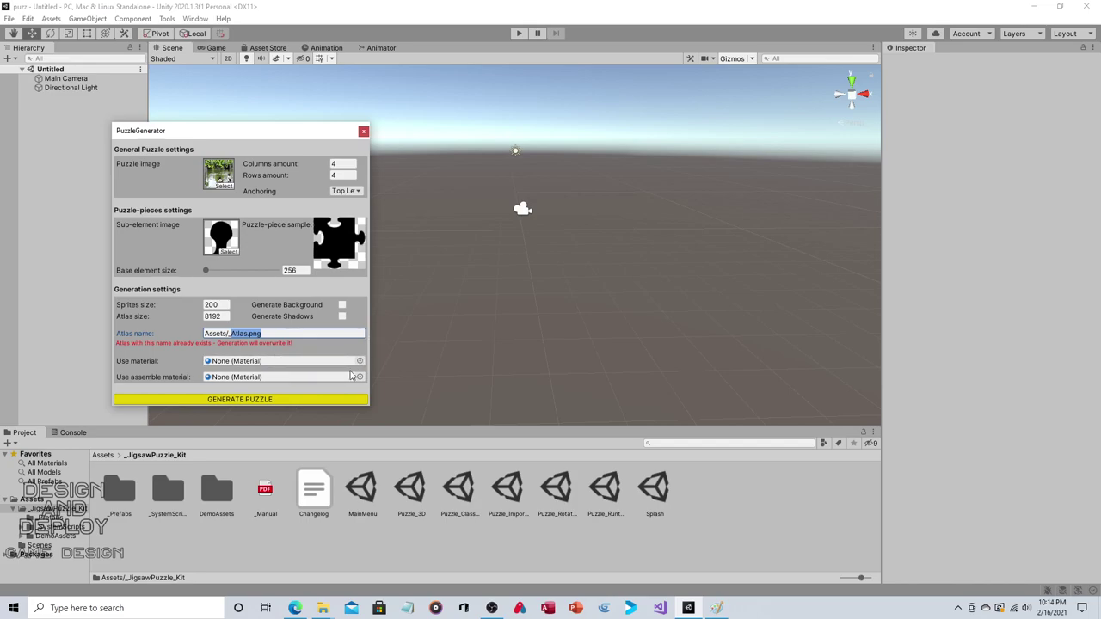
left_click(269, 402)
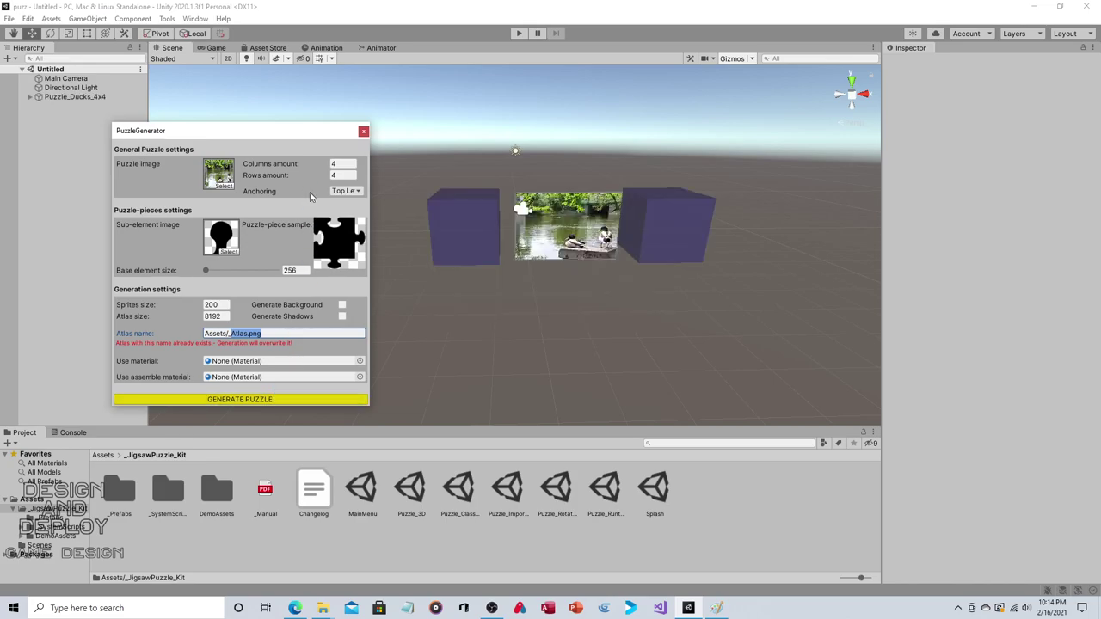
left_click(363, 131)
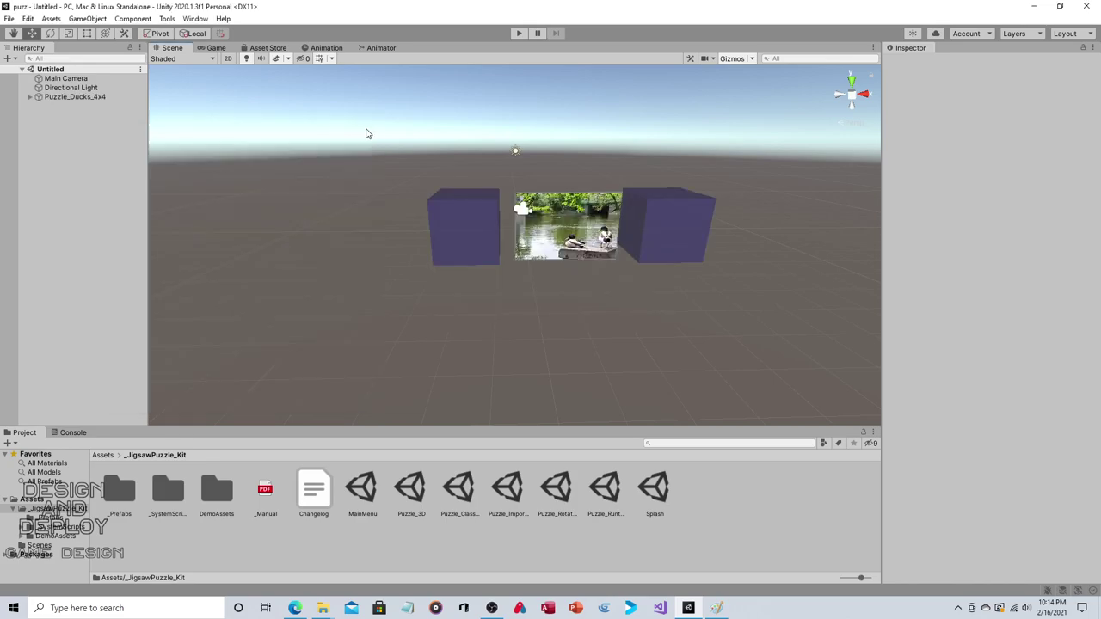
Step: Examine the generated duck puzzle and its two side blocks in the scene from different angles
scroll(400, 247, "up", 3)
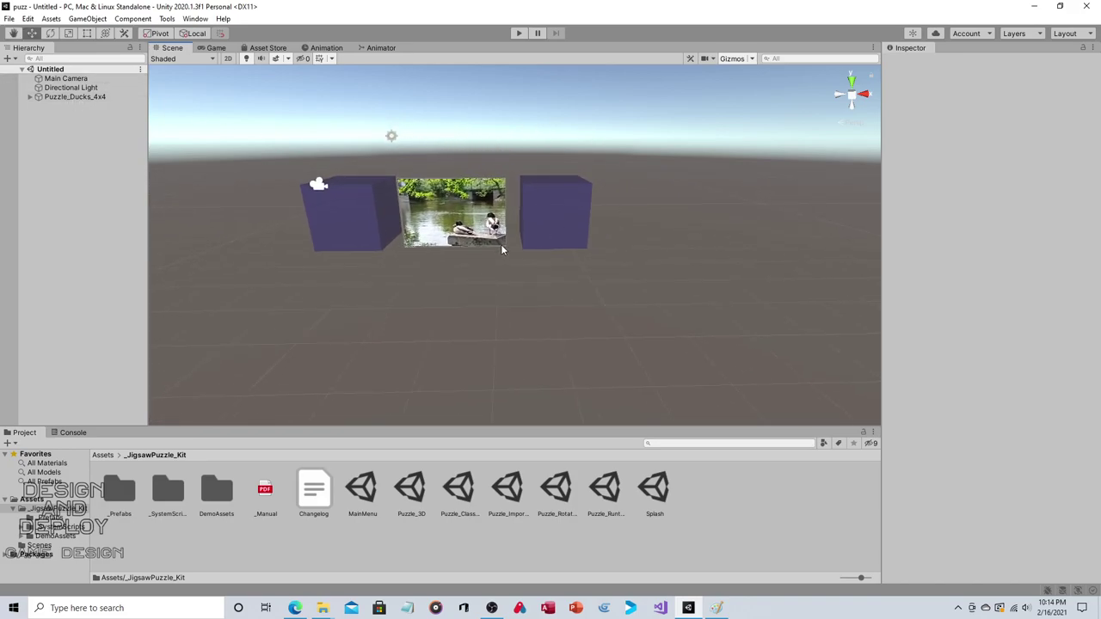
right_click_drag(663, 162, 530, 182)
scroll(531, 182, "down", 2)
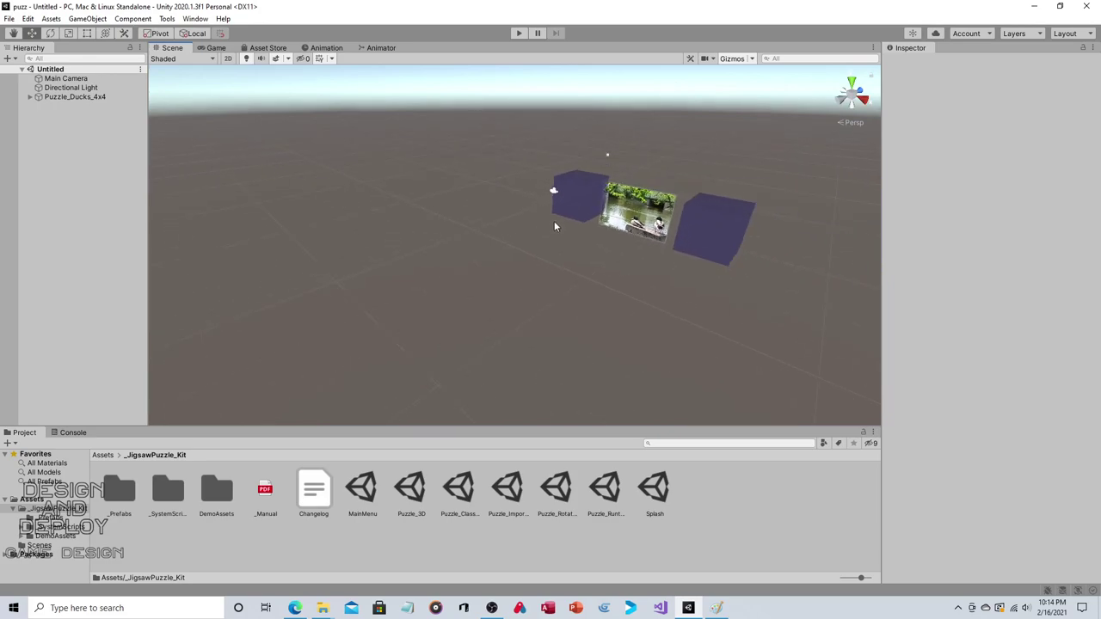
right_click_drag(581, 217, 600, 178)
middle_click_drag(600, 178, 679, 159)
scroll(679, 169, "up", 3)
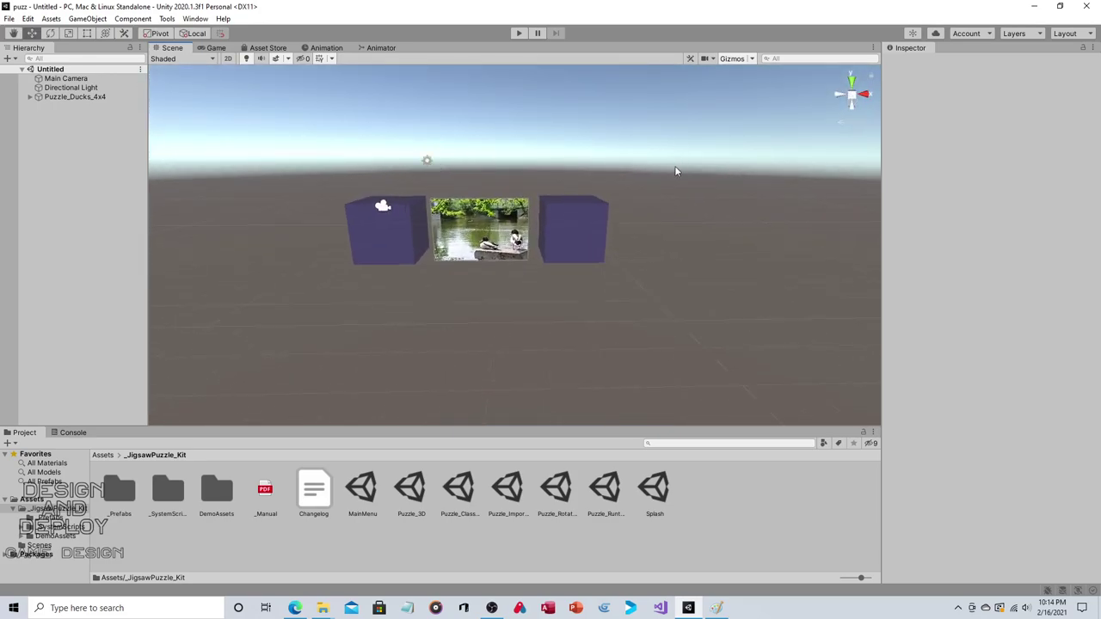
right_click_drag(679, 170, 654, 201)
scroll(656, 195, "down", 3)
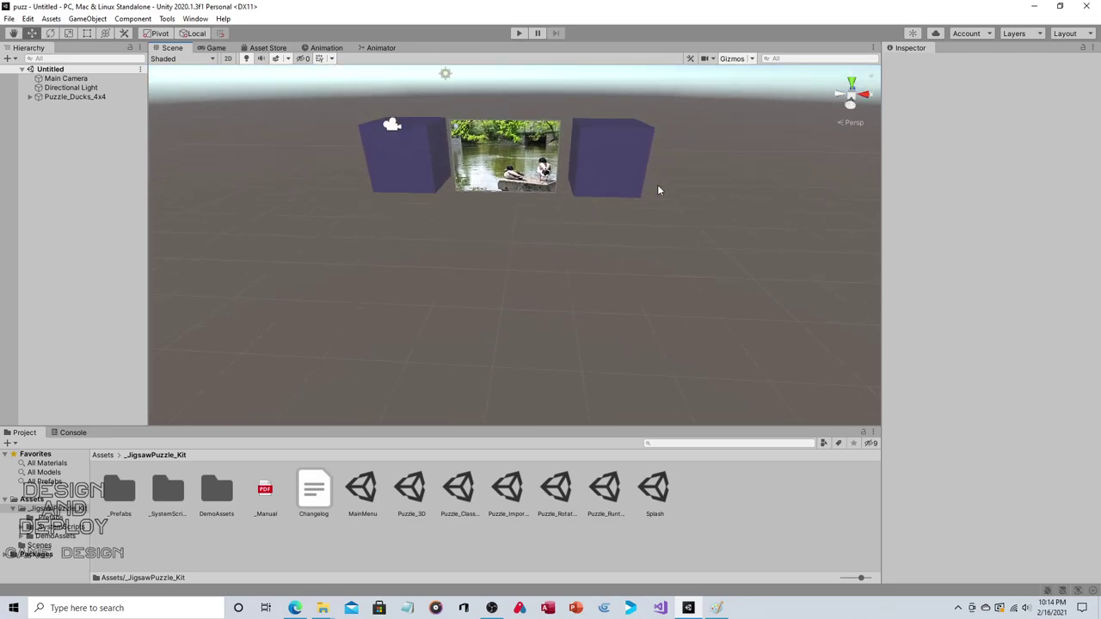
Step: Move the Main Camera to about X 4.46, Y -2.78, Z -22.74 so that it frames the duck puzzle
left_click(391, 138)
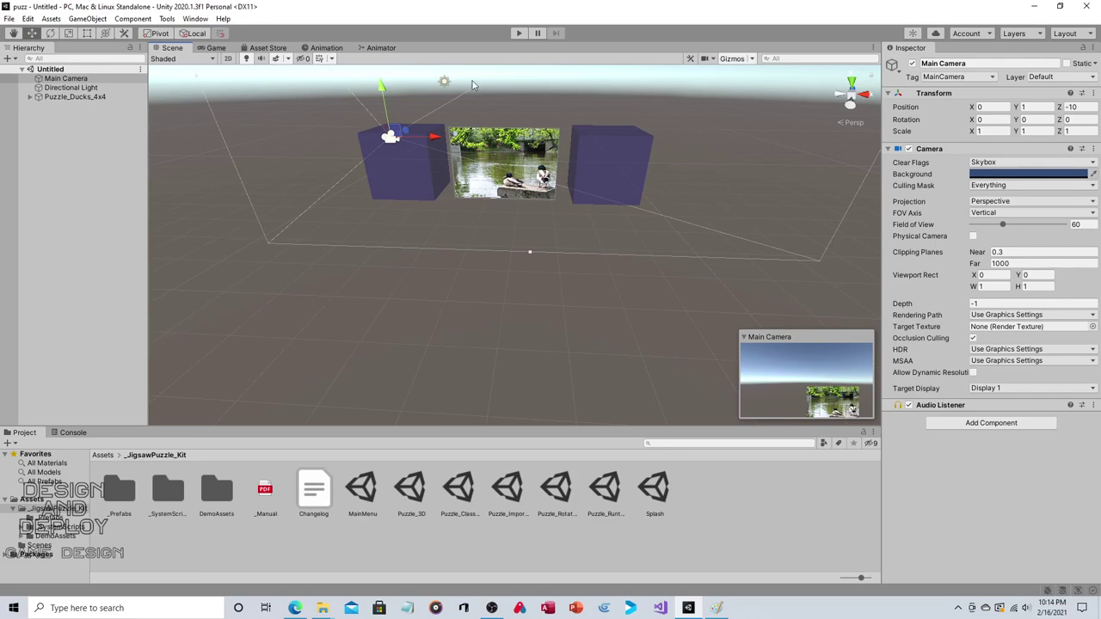
mouse_move(704, 185)
middle_mouse_down()
mouse_move(664, 182)
mouse_move(745, 178)
mouse_move(699, 184)
mouse_move(705, 193)
middle_mouse_up()
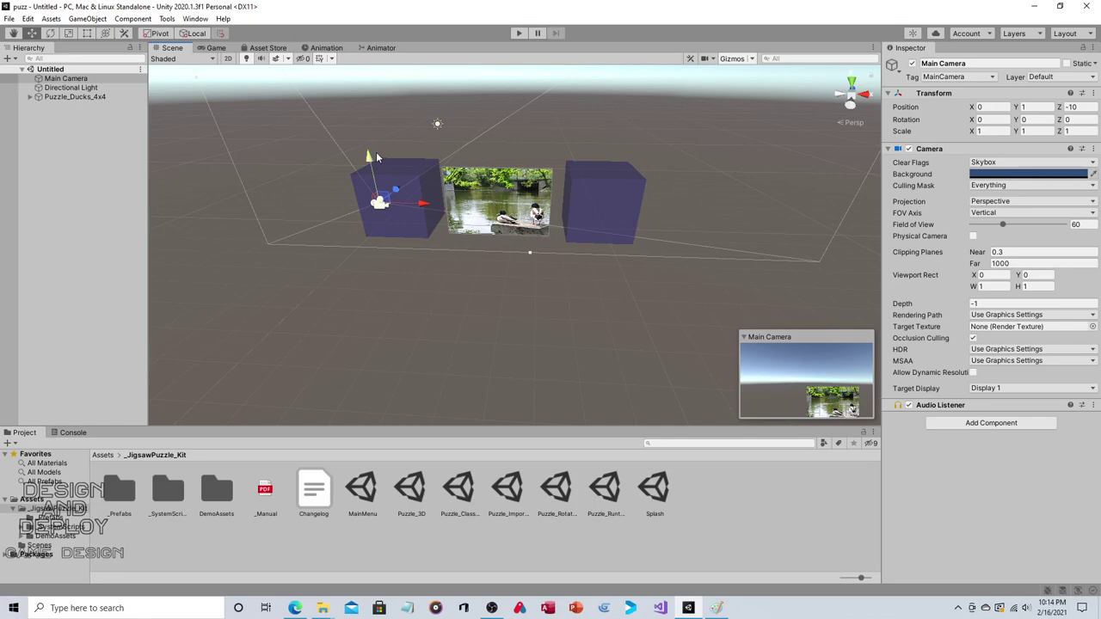
left_click_drag(374, 158, 370, 242)
left_click_drag(440, 282, 532, 295)
right_click_drag(532, 295, 514, 243)
left_click_drag(562, 258, 312, 284)
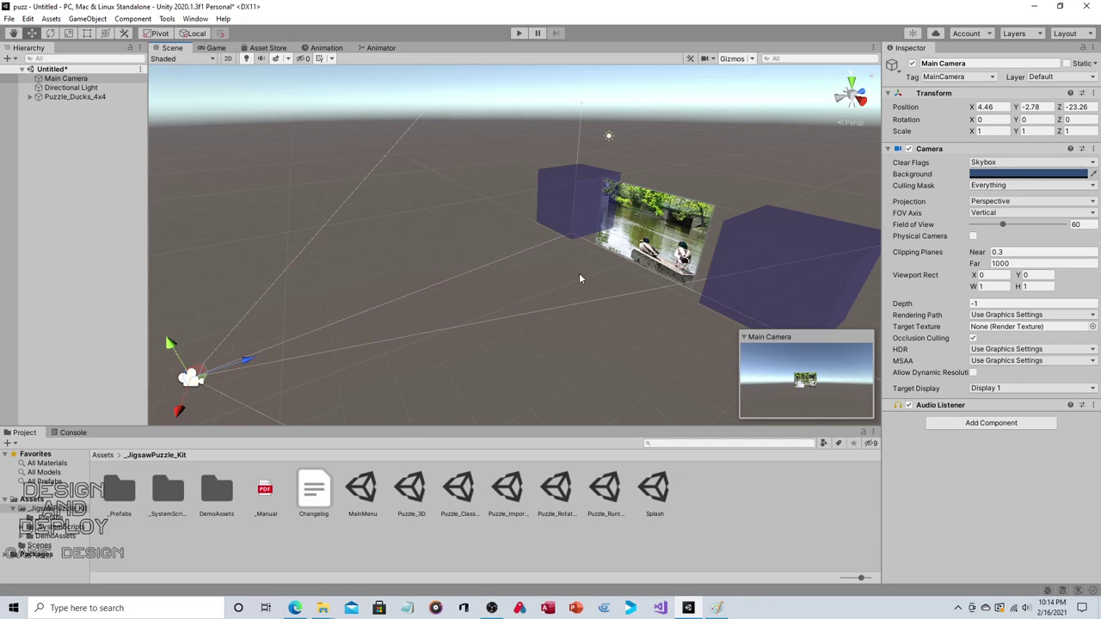
scroll(578, 277, "down", 2)
mouse_move(357, 317)
left_mouse_down()
mouse_move(346, 318)
mouse_move(371, 313)
left_mouse_up()
left_click_drag(657, 116, 592, 184, "alt")
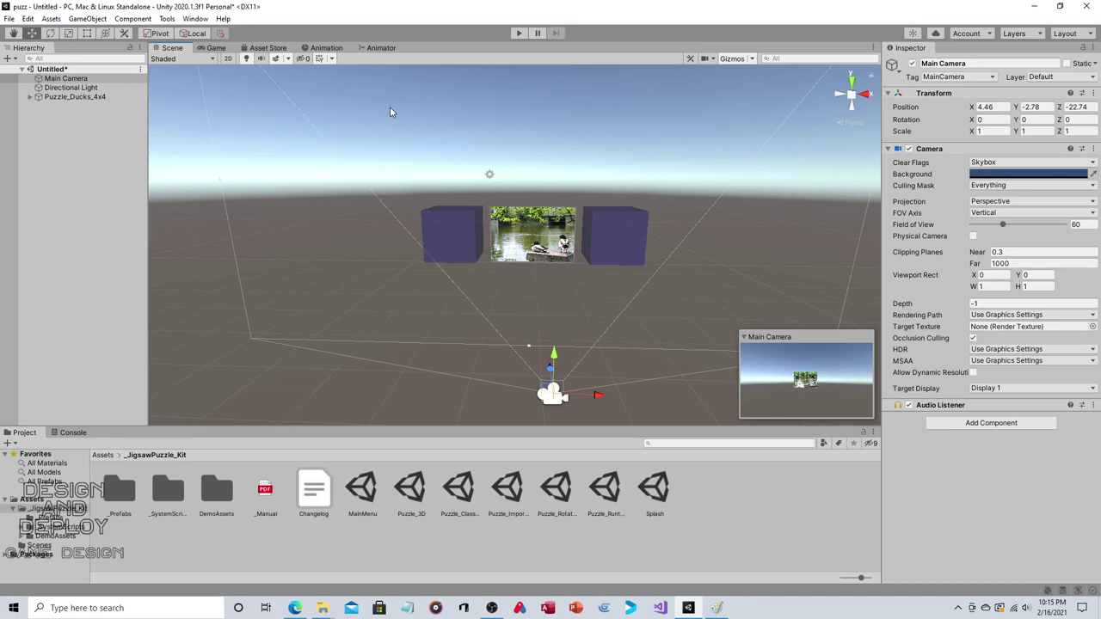
Step: Attach the GameController script from _SystemScripts to the Main Camera, assigning Main Camera as Game Camera and Puzzle_Ducks_4x4 as Puzzle
double_click(169, 490)
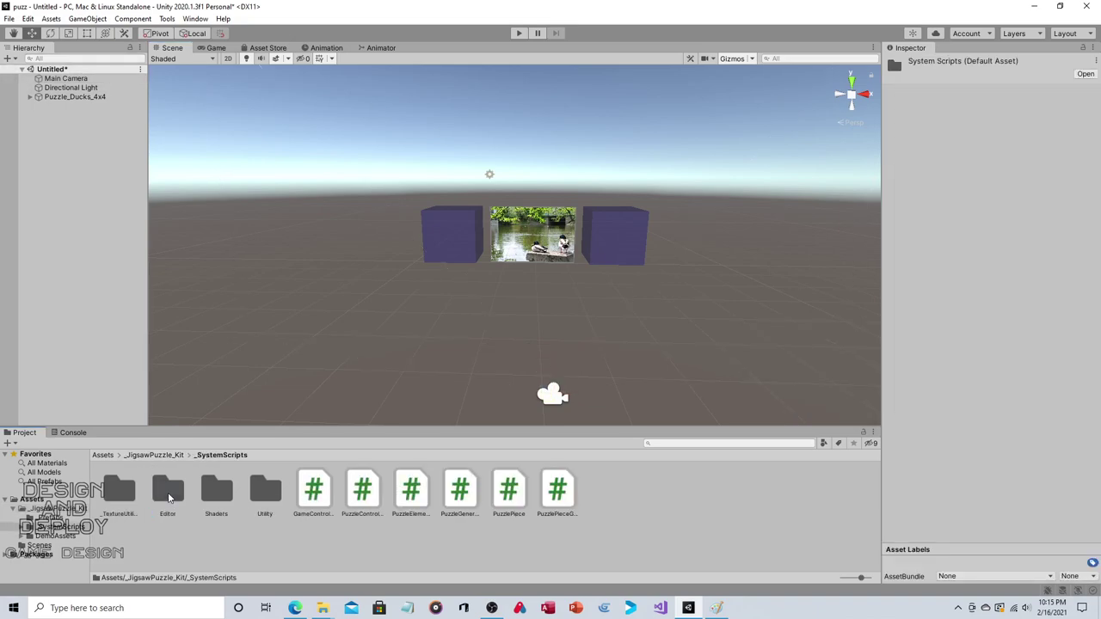
left_click(84, 81)
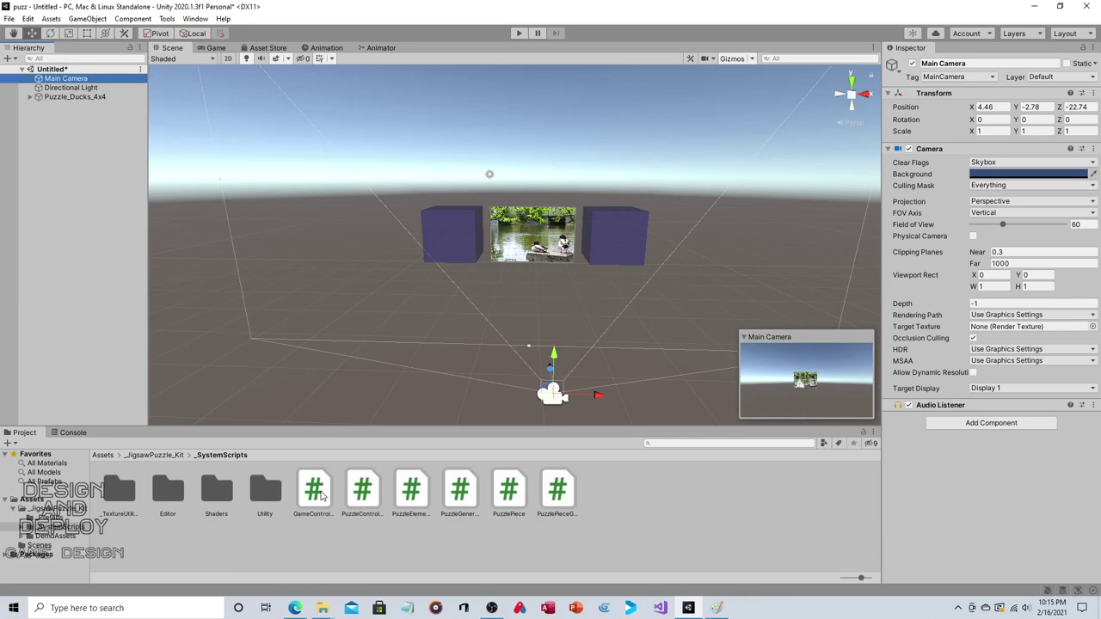
left_click_drag(317, 492, 989, 425)
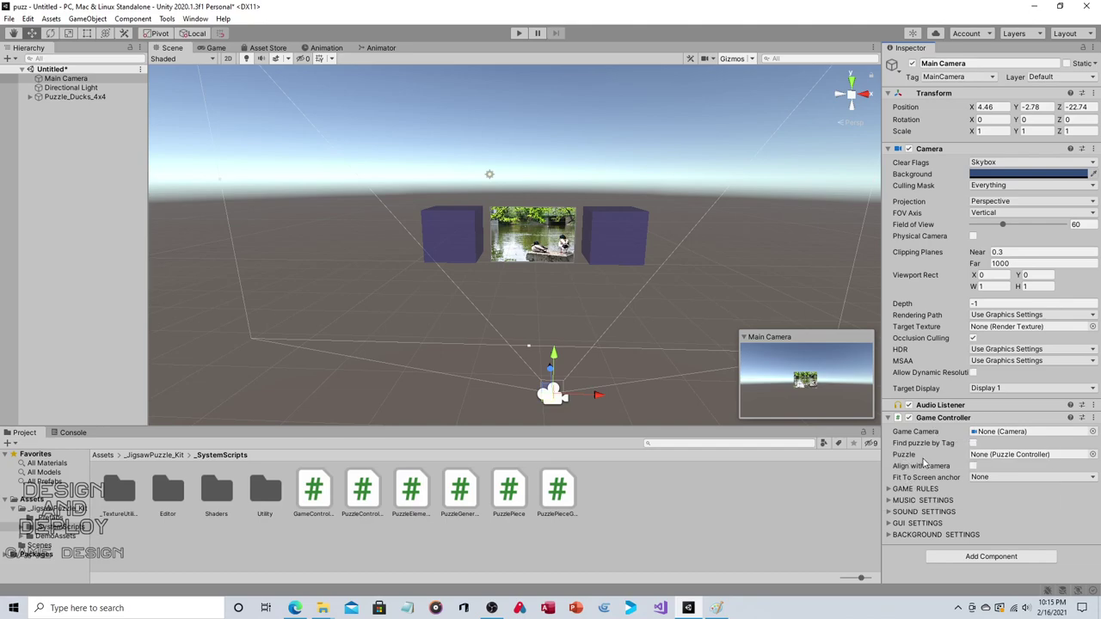
left_click_drag(76, 83, 986, 438)
left_click(58, 99)
left_click_drag(58, 99, 980, 456)
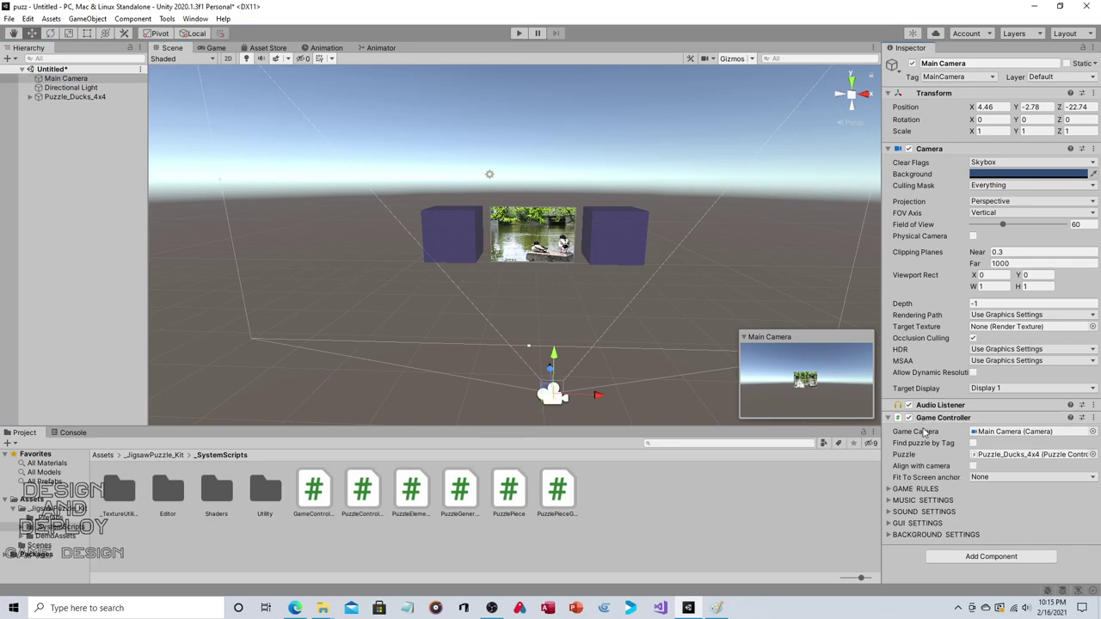
Step: Examine the Game Controller's game rules, music, sound, GUI and background settings
left_click(889, 489)
scroll(1029, 489, "down", 1)
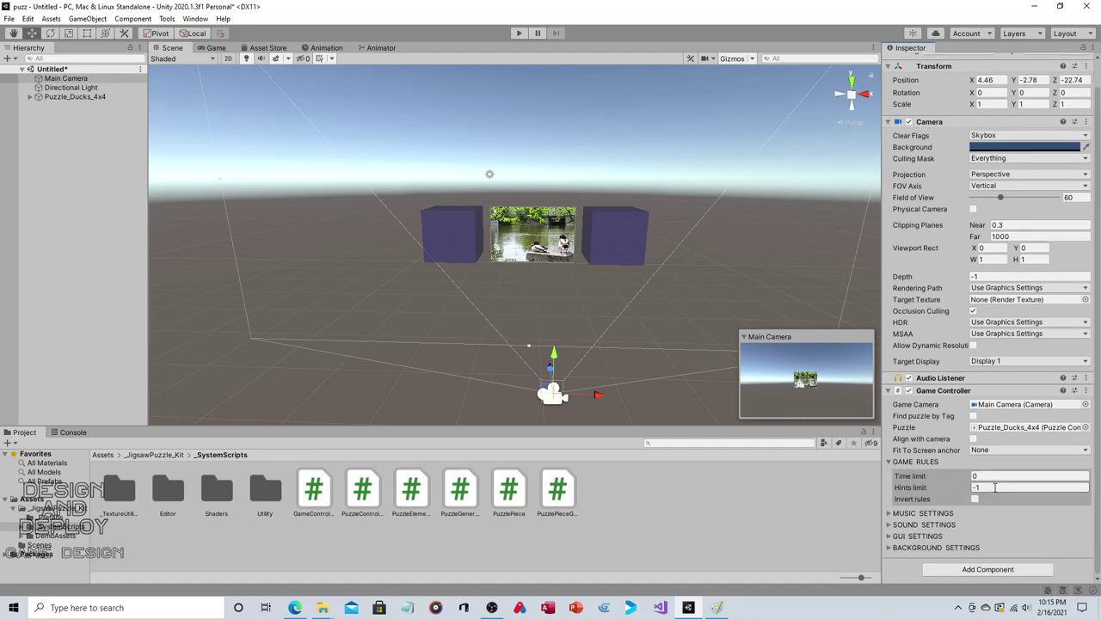
left_click(892, 462)
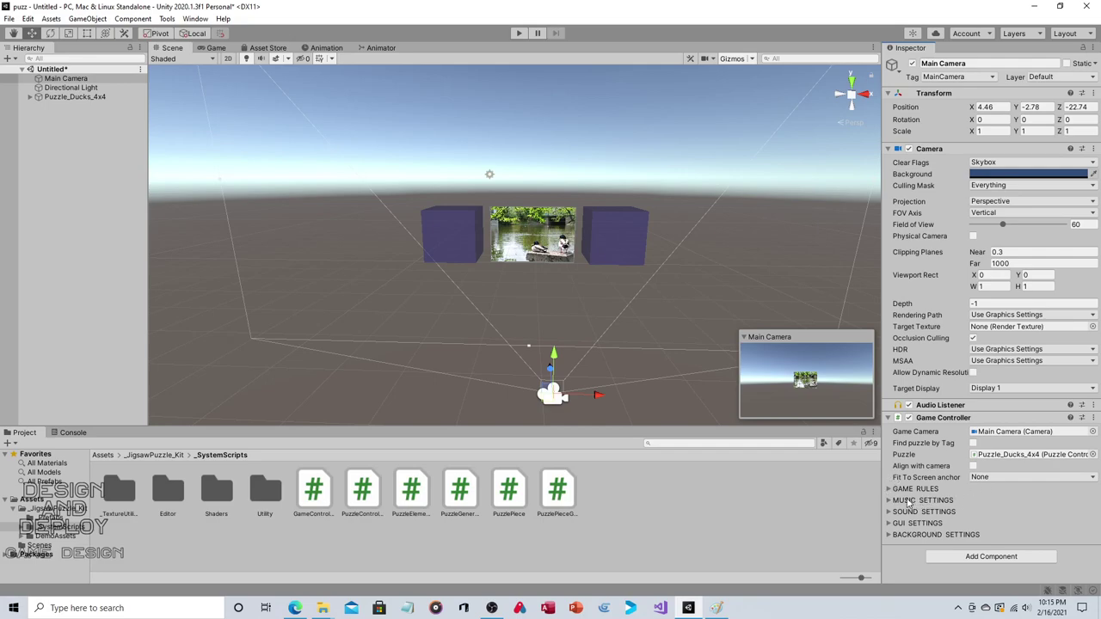
left_click(905, 500)
scroll(936, 499, "down", 2)
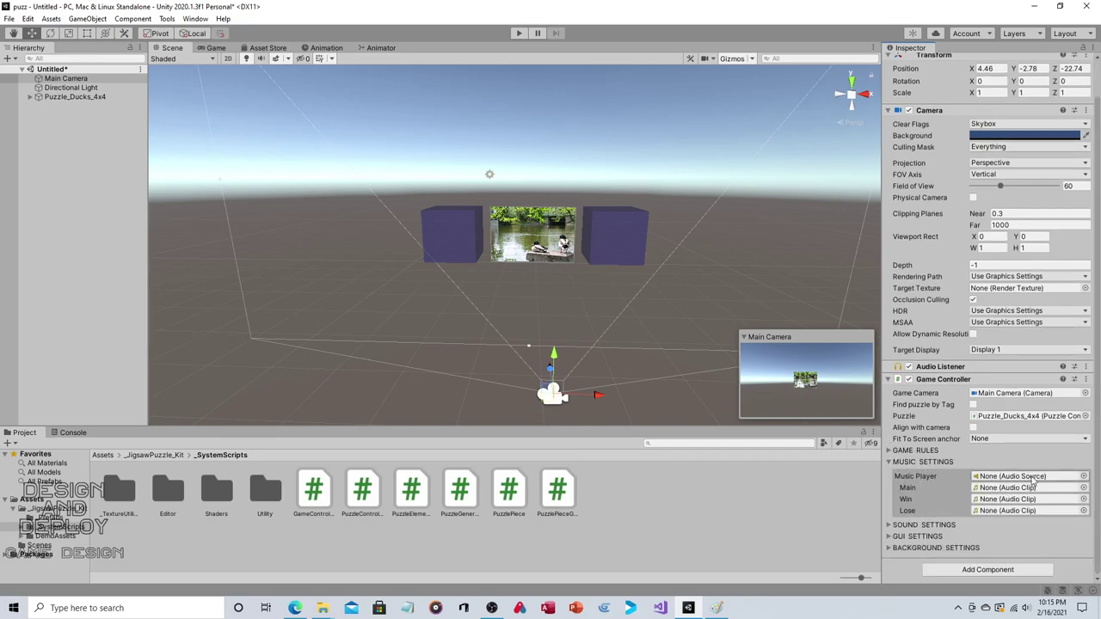
left_click(891, 464)
left_click(889, 512)
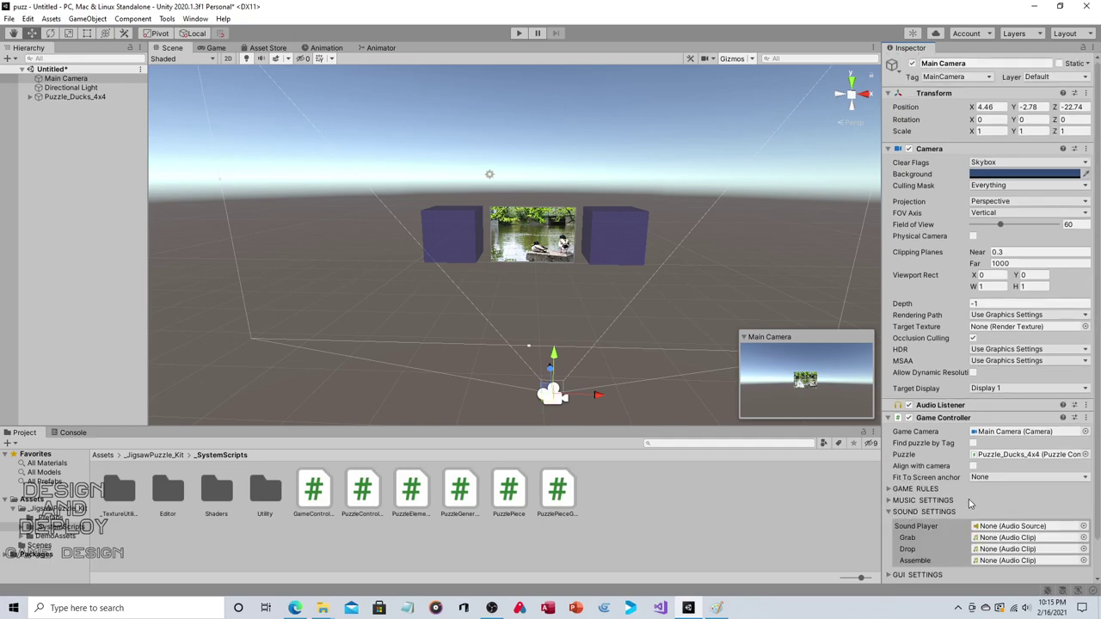
scroll(969, 504, "down", 1)
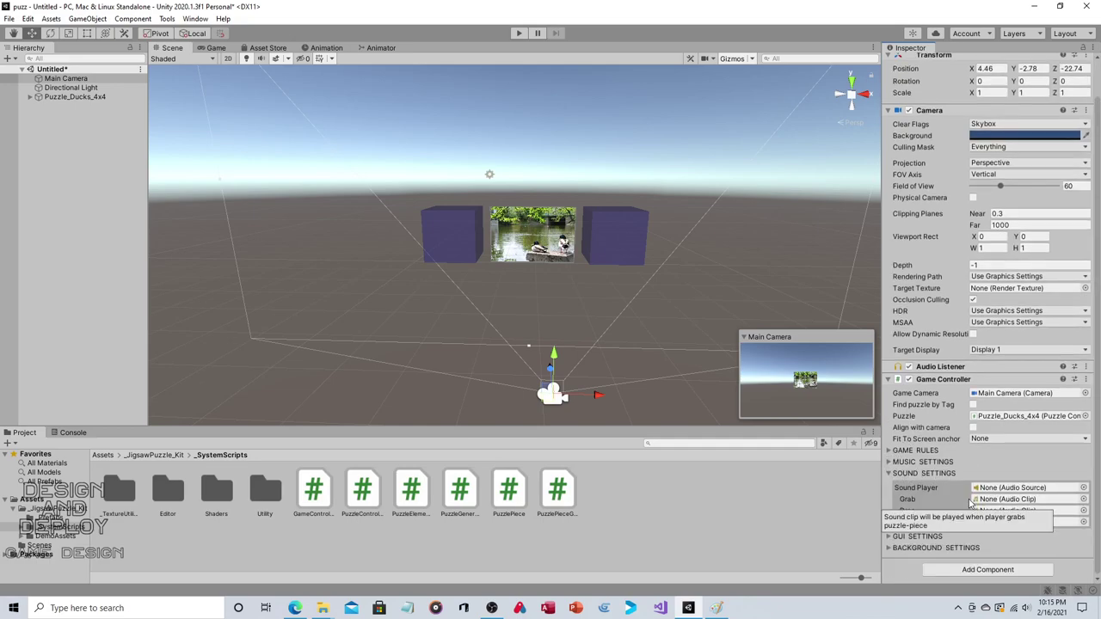
left_click(889, 474)
left_click(889, 523)
scroll(957, 479, "down", 2)
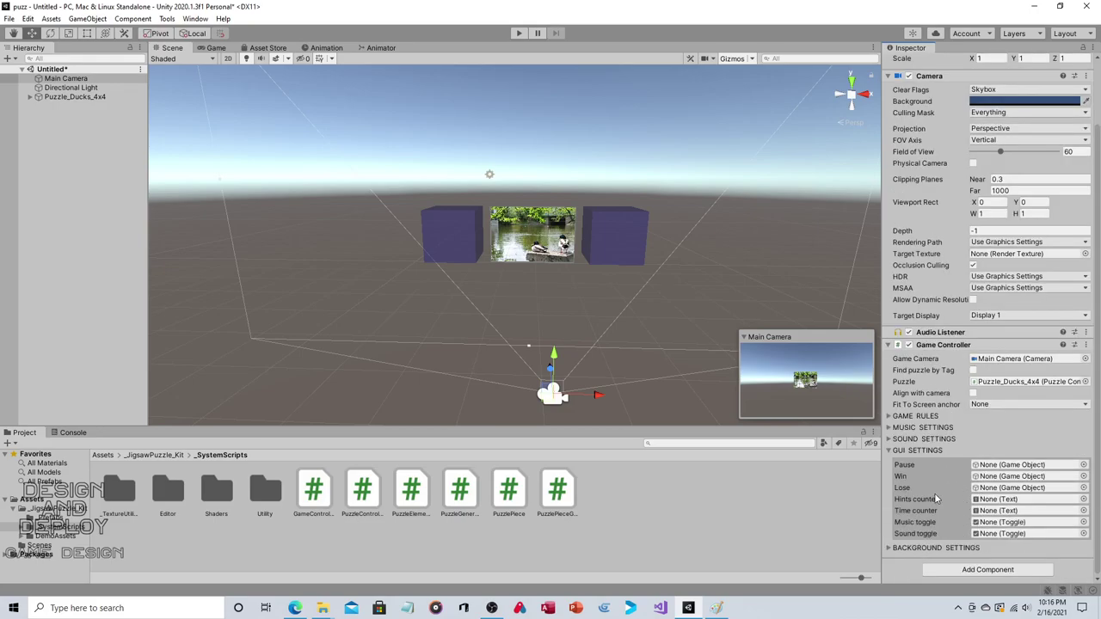
left_click(894, 451)
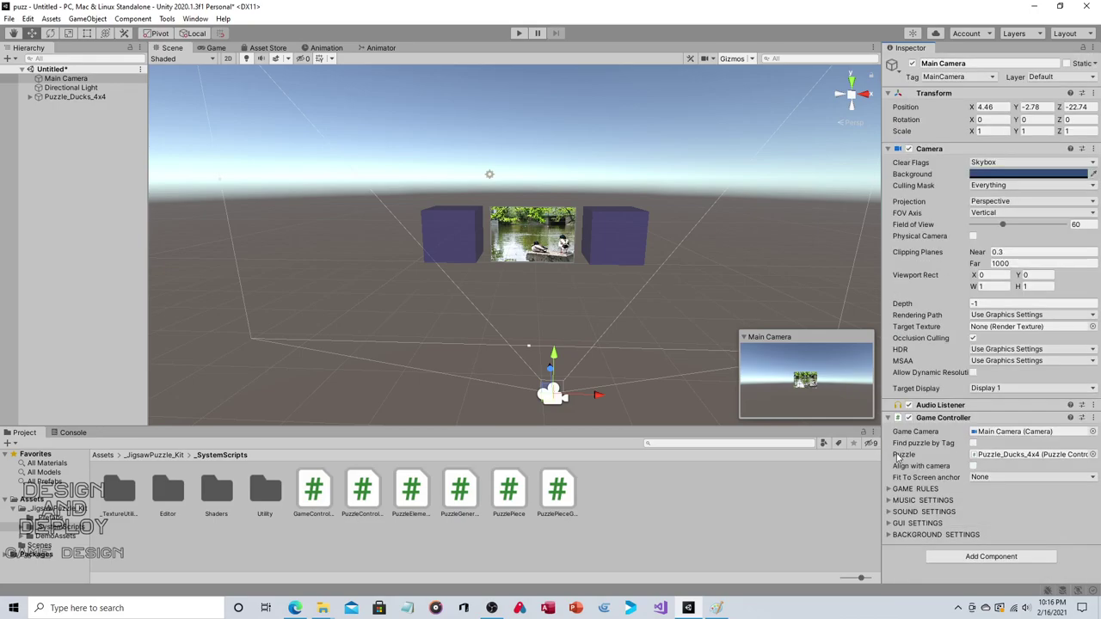
left_click(890, 534)
scroll(984, 530, "down", 1)
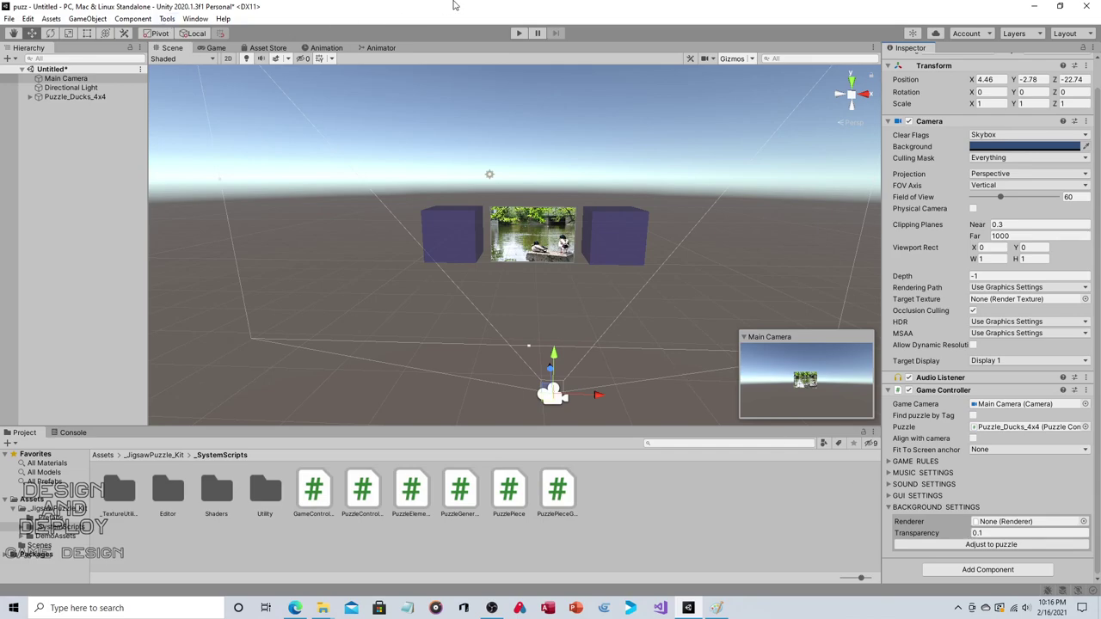
Step: Run the duck puzzle in play mode, and start a new scene without saving the current one
left_click(518, 35)
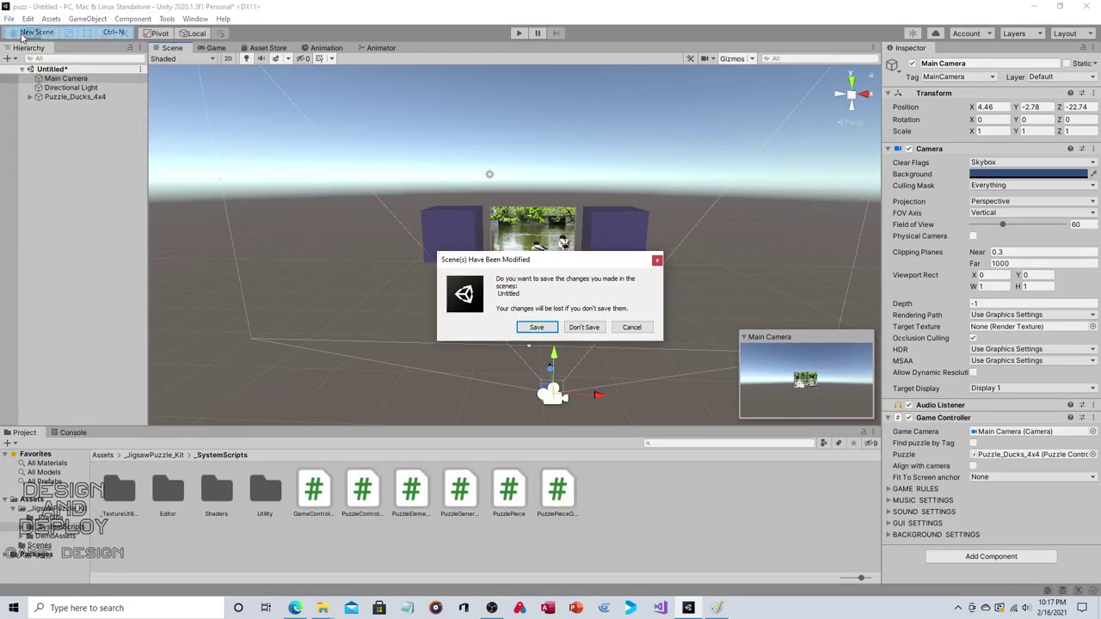
left_click(582, 327)
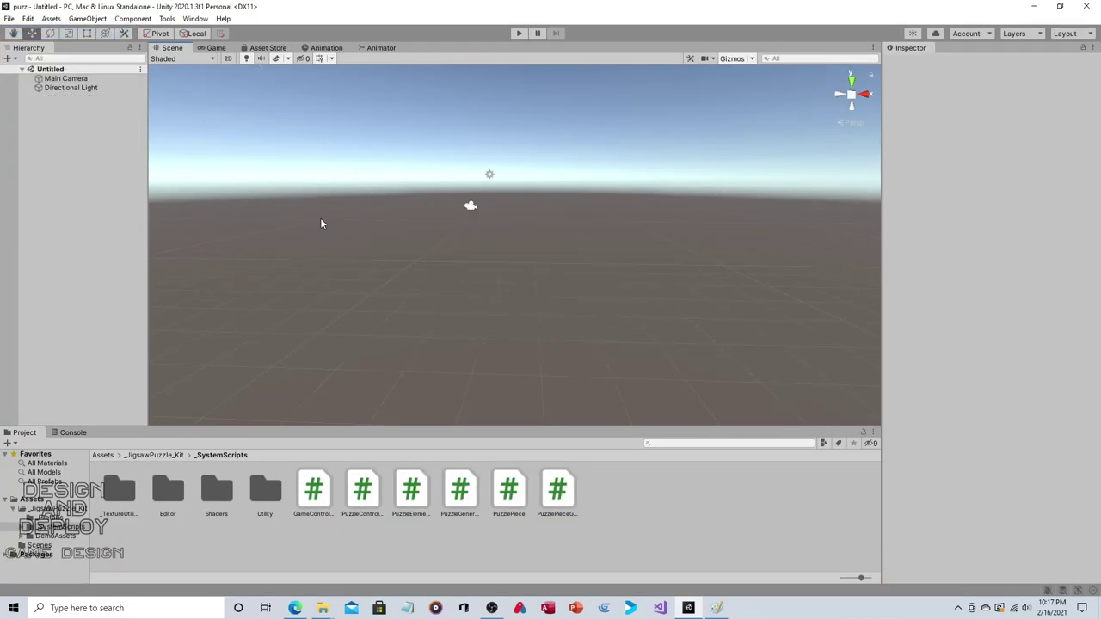
Step: Set up a new puzzle in the PuzzleGenerator with the YellowFlowers image, 5 columns and 5 rows
left_click(167, 18)
left_click(198, 32)
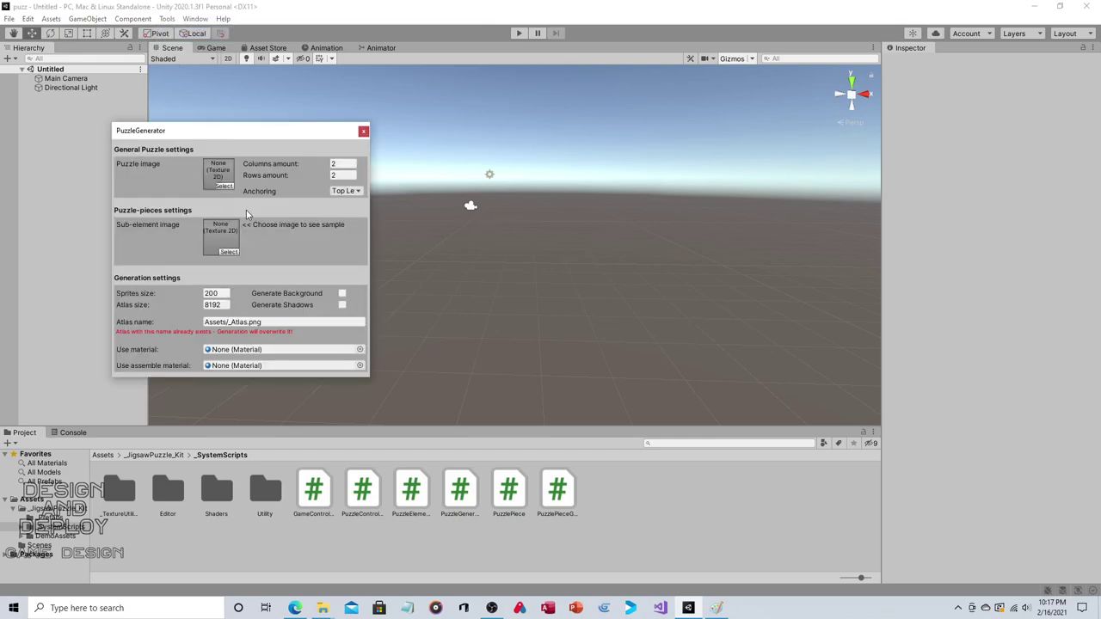
left_click(227, 188)
scroll(507, 333, "down", 10)
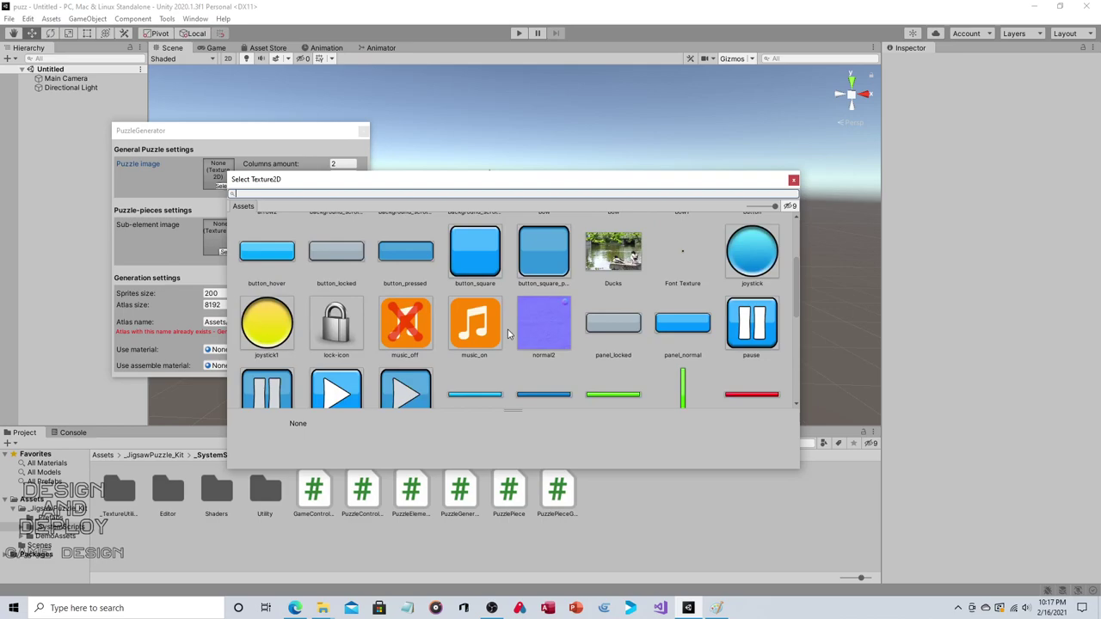
scroll(507, 334, "down", 1)
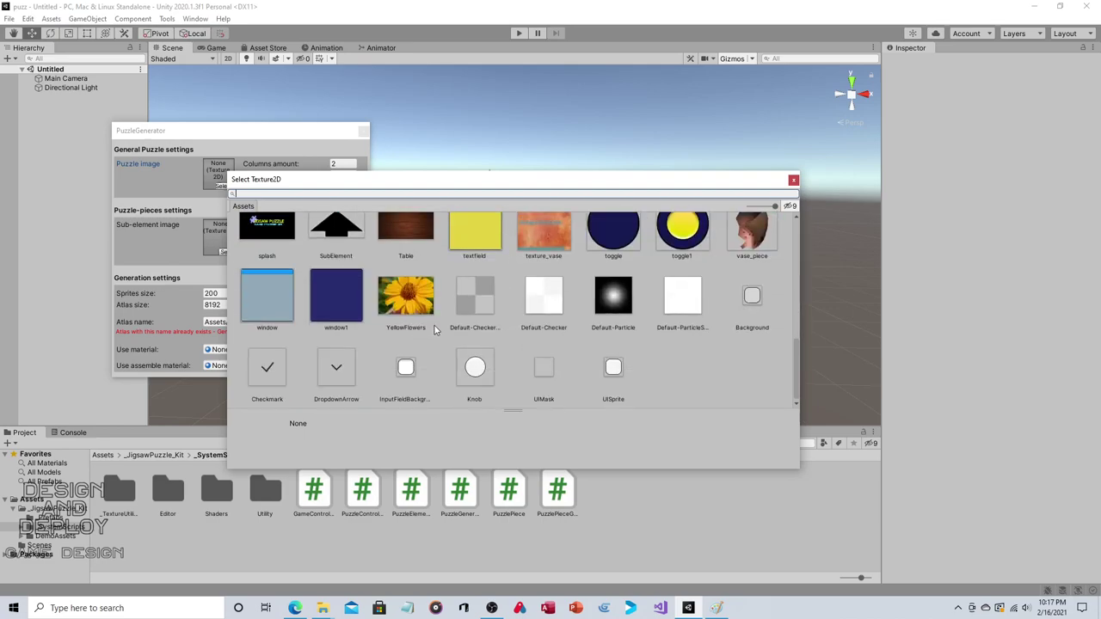
left_click(407, 297)
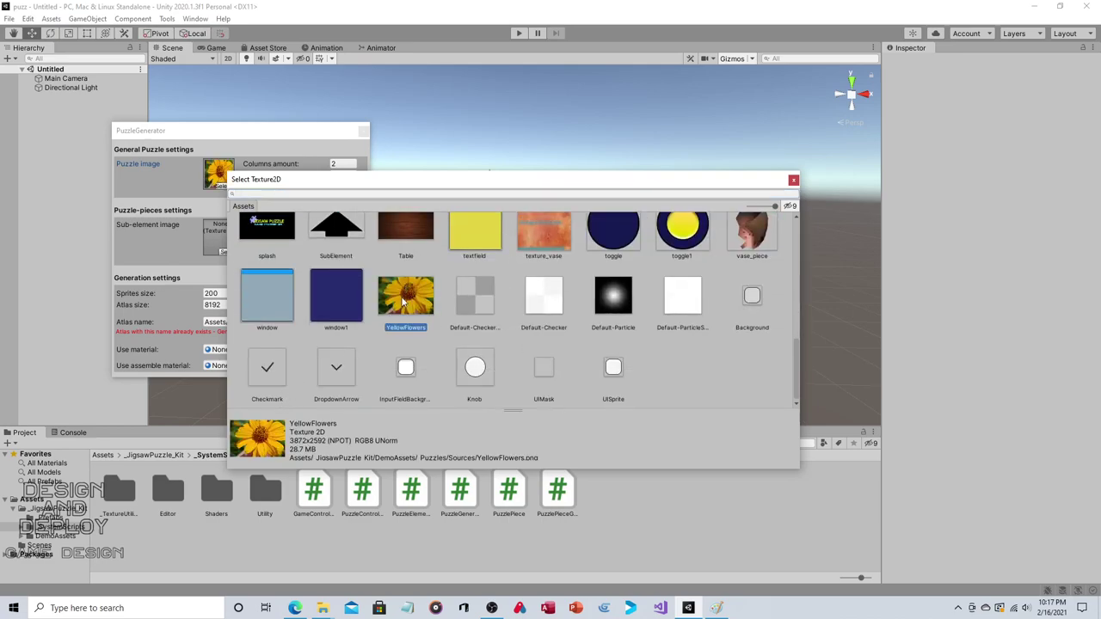
double_click(405, 299)
left_click(342, 163)
type("5")
key("Tab")
type("5")
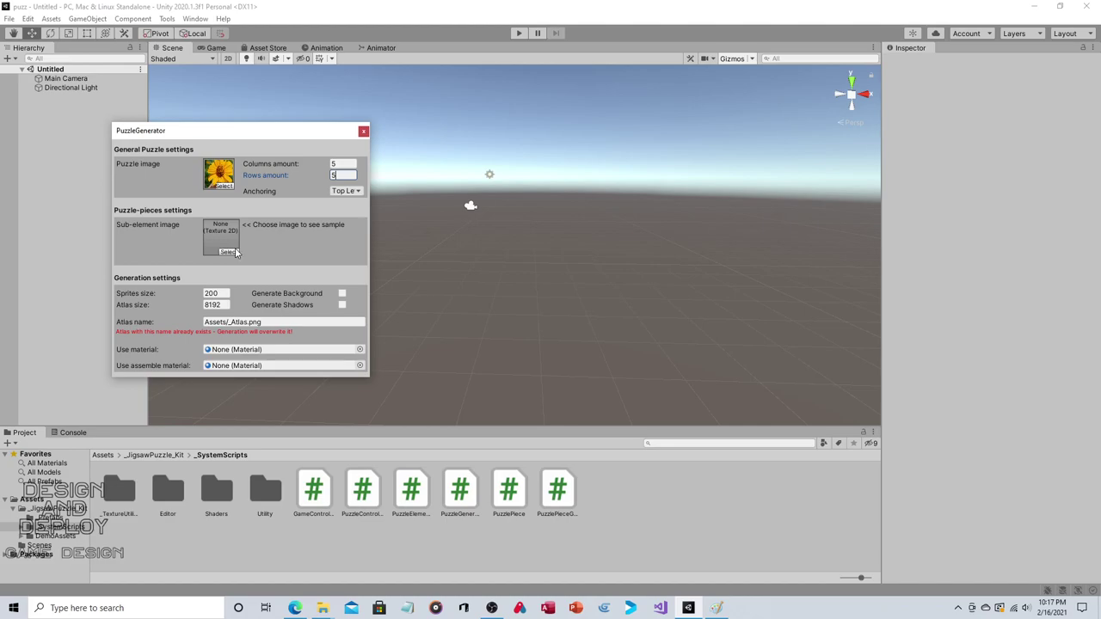
Step: Assign the arrow-shaped SubElement texture as the sub-element image, generate the puzzle and close the generator
left_click(230, 251)
scroll(357, 411, "down", 10)
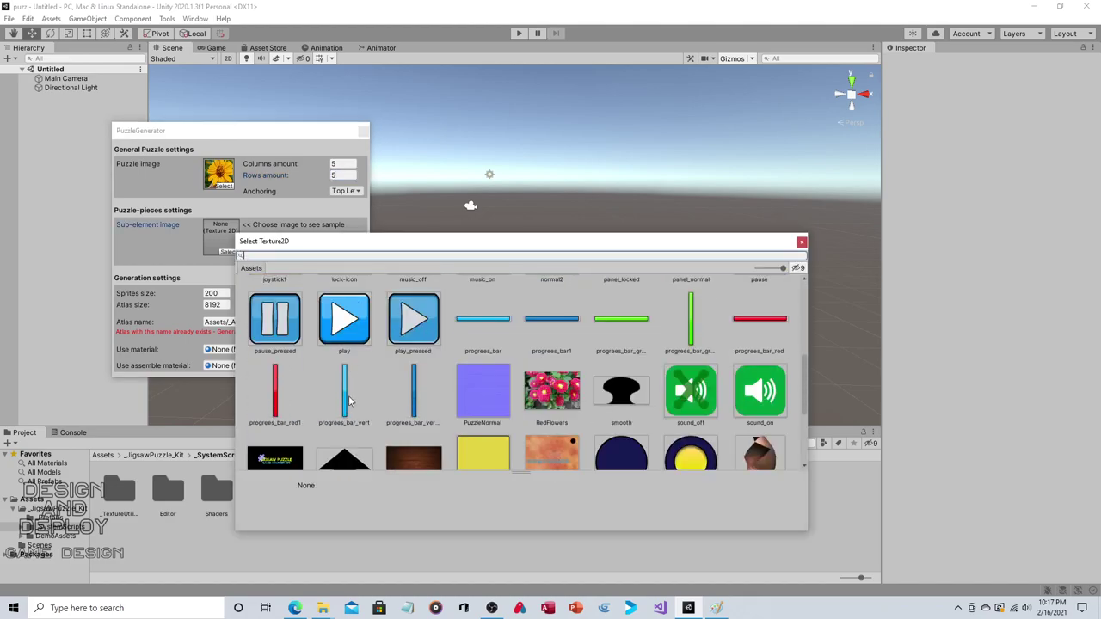
double_click(349, 367)
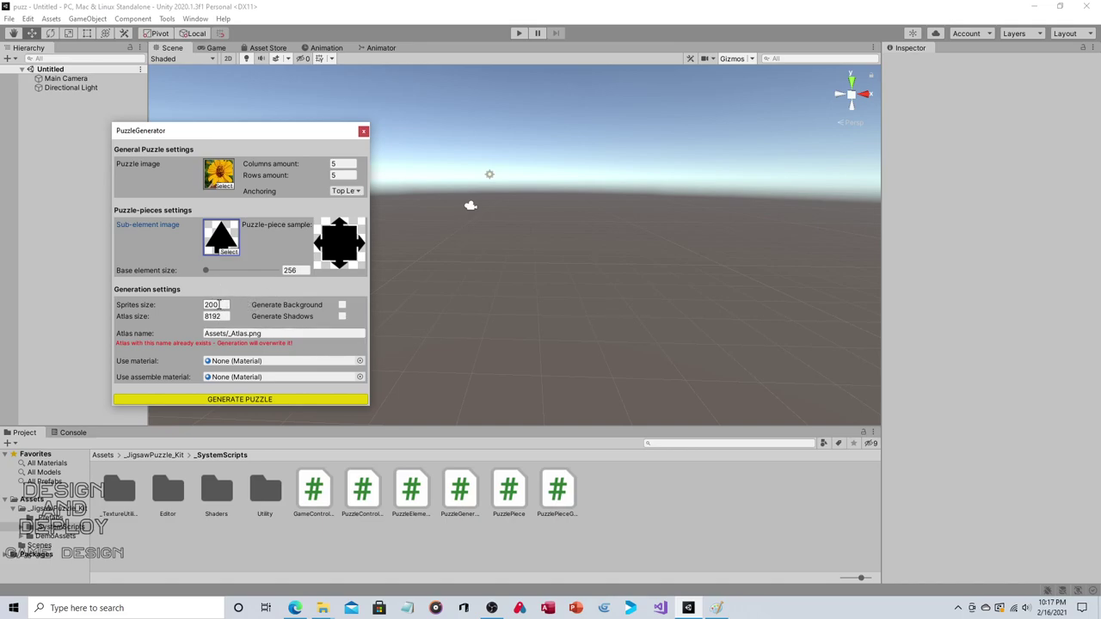
left_click(242, 399)
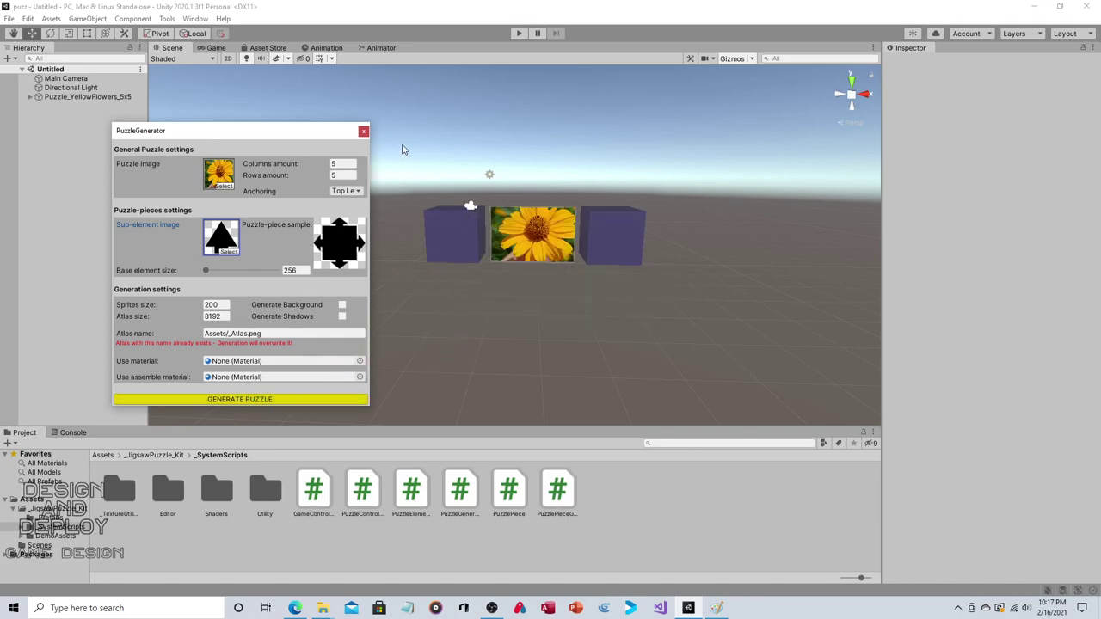
left_click(362, 131)
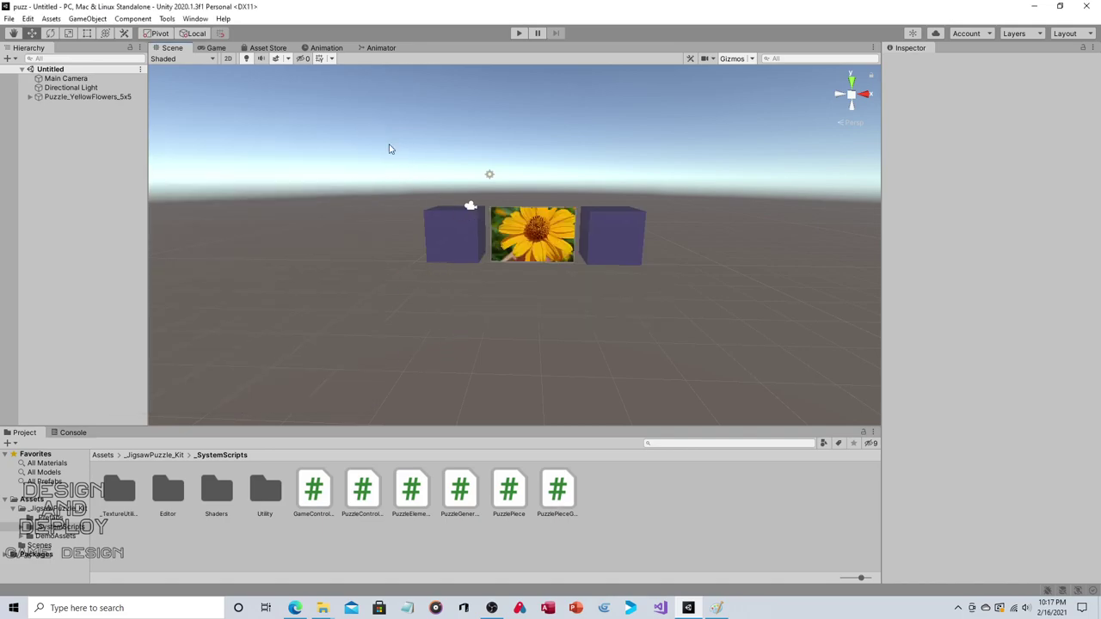
Step: Move the Main Camera to about X 4.08, Y -2.81, Z -17.81 to frame the flower puzzle, and check the view in play mode
left_click(65, 78)
left_click_drag(468, 162, 467, 220)
left_click_drag(517, 277, 405, 312)
left_click_drag(404, 311, 663, 225, "alt")
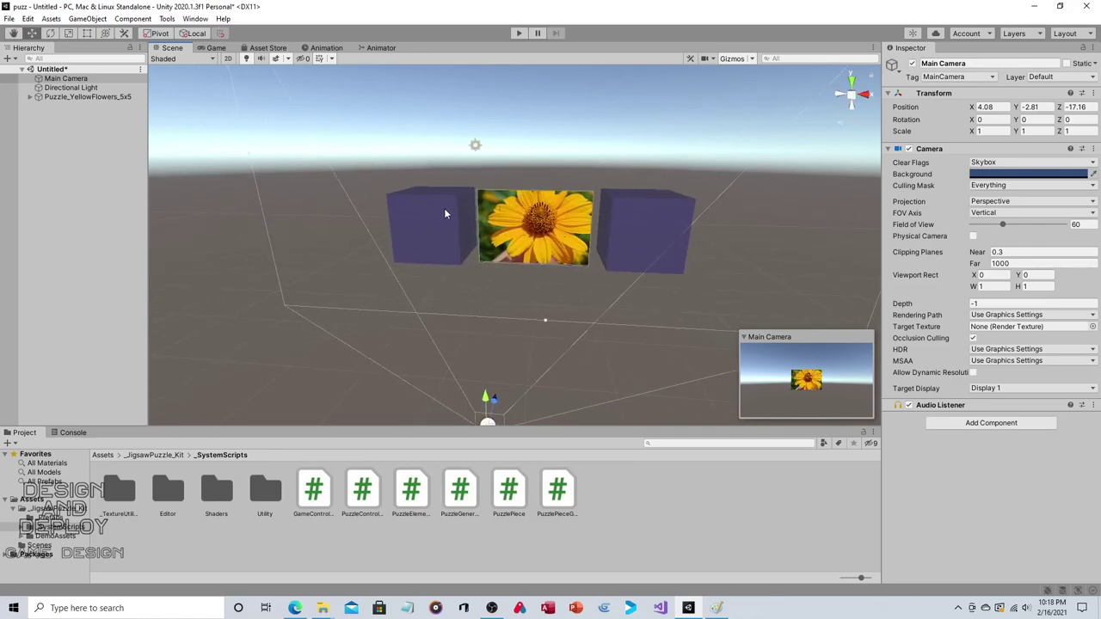
left_click_drag(666, 301, 681, 293, "alt")
scroll(681, 293, "down", 2)
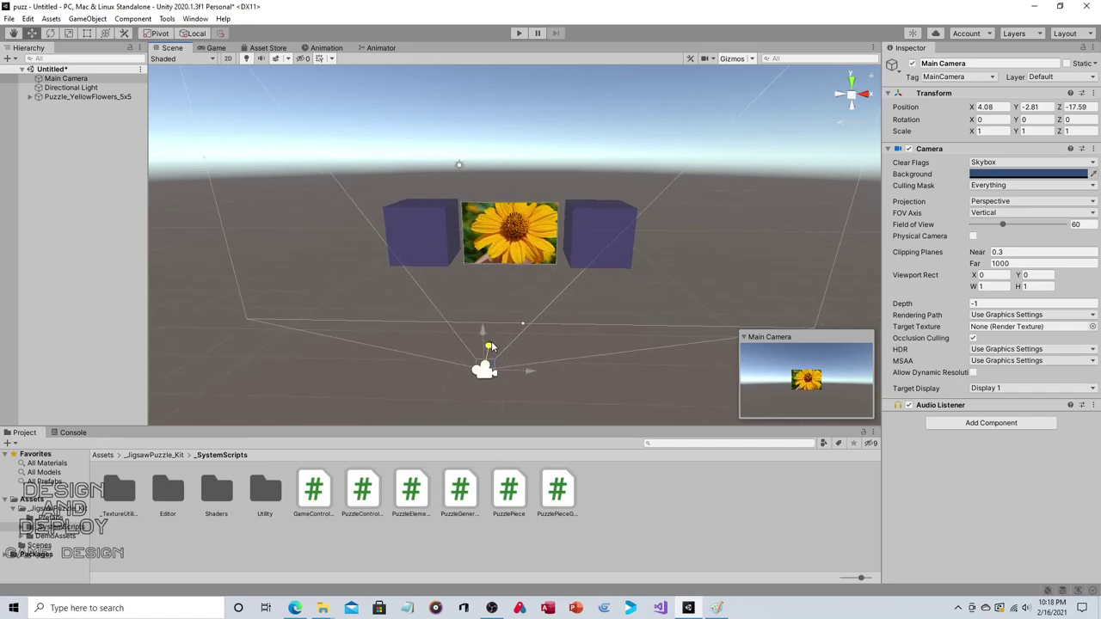
left_click_drag(492, 338, 490, 351)
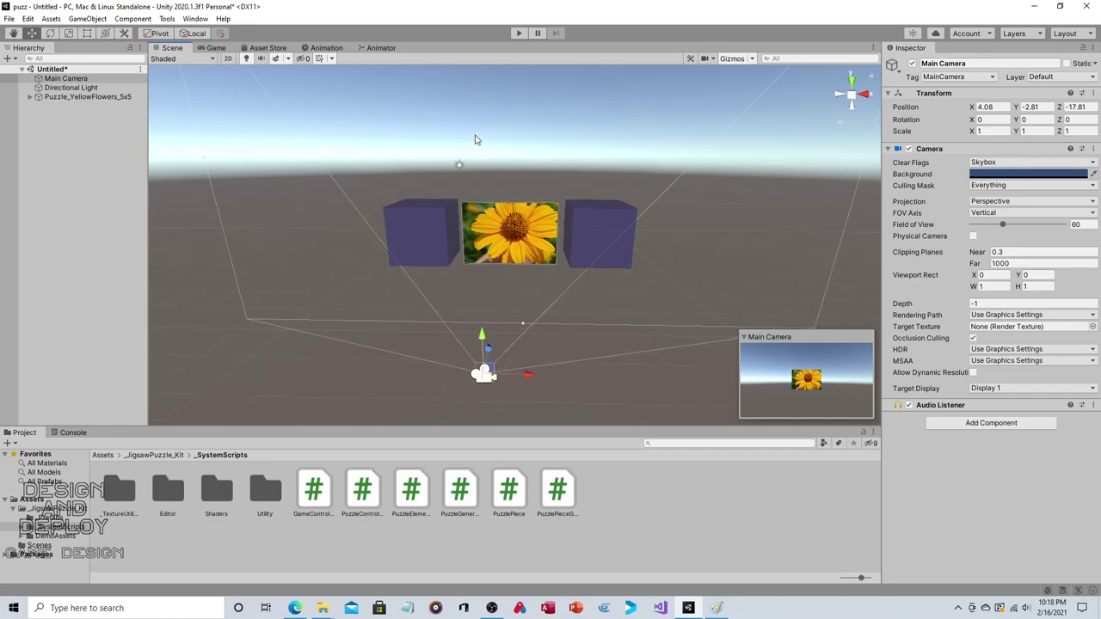
left_click(520, 33)
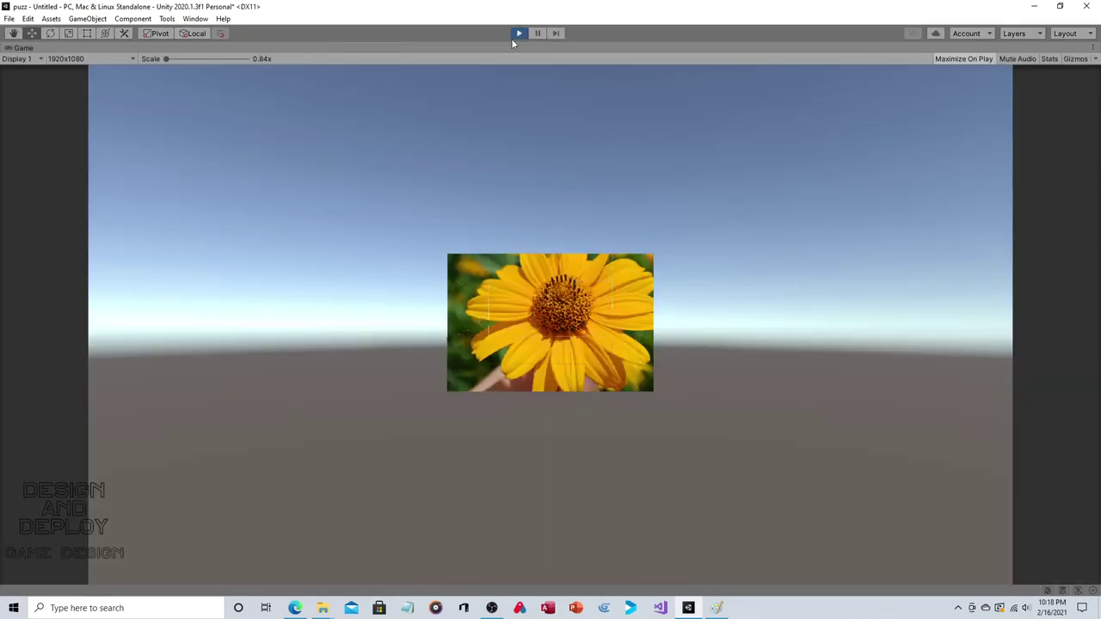
left_click(519, 33)
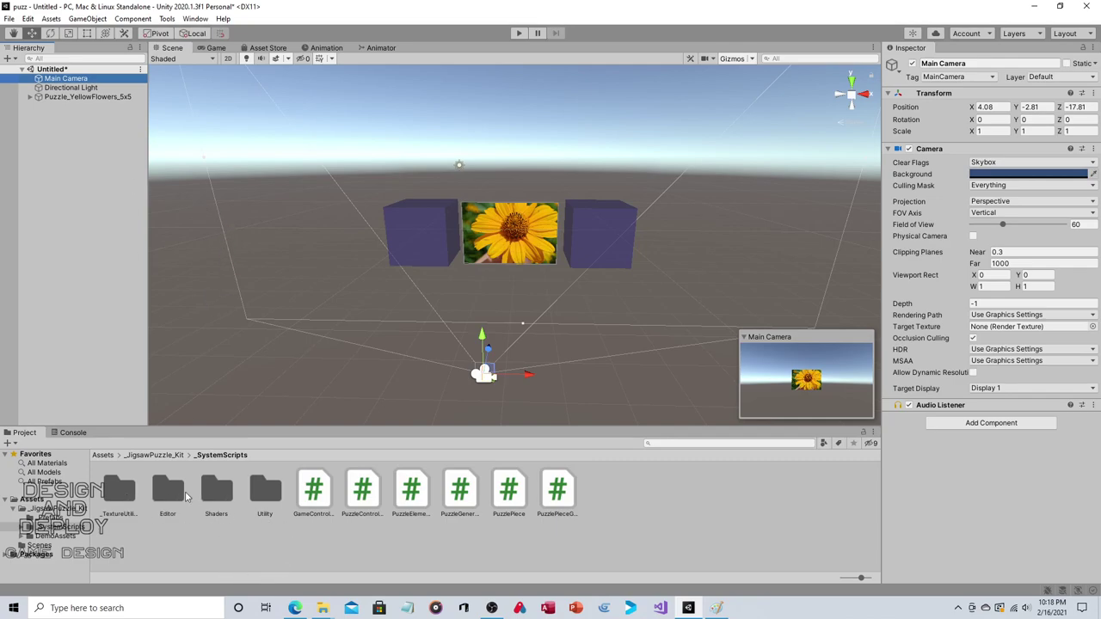
Step: Attach the GameController script to the Main Camera, assigning Main Camera as Game Camera and Puzzle_YellowFlowers_5x5 as Puzzle
left_click_drag(303, 497, 1061, 523)
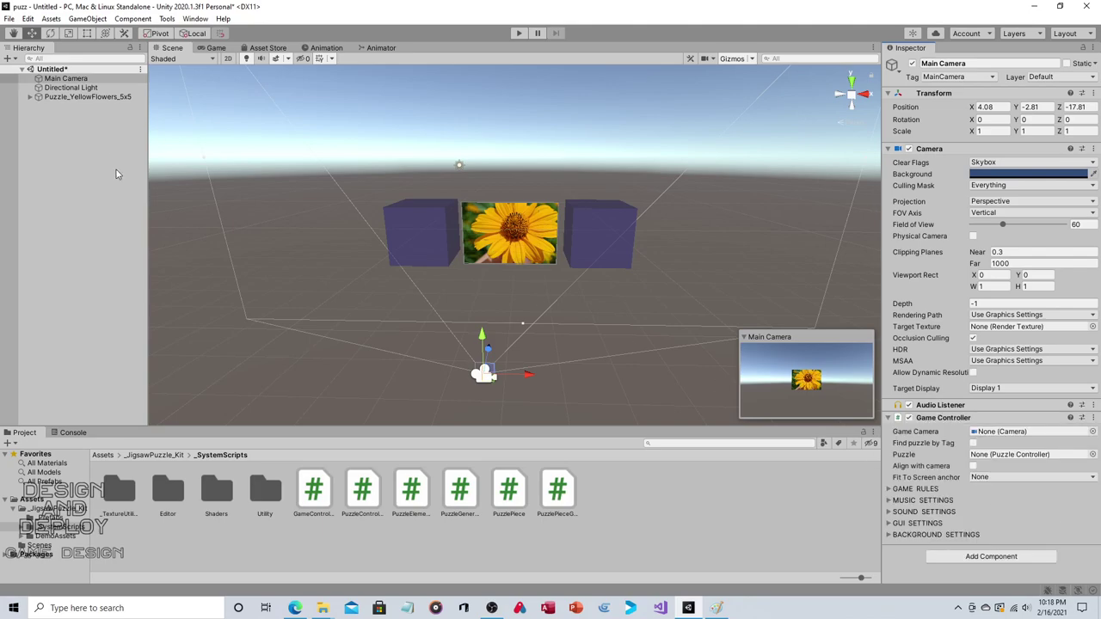
left_click_drag(65, 81, 1000, 432)
left_click_drag(86, 96, 1039, 463)
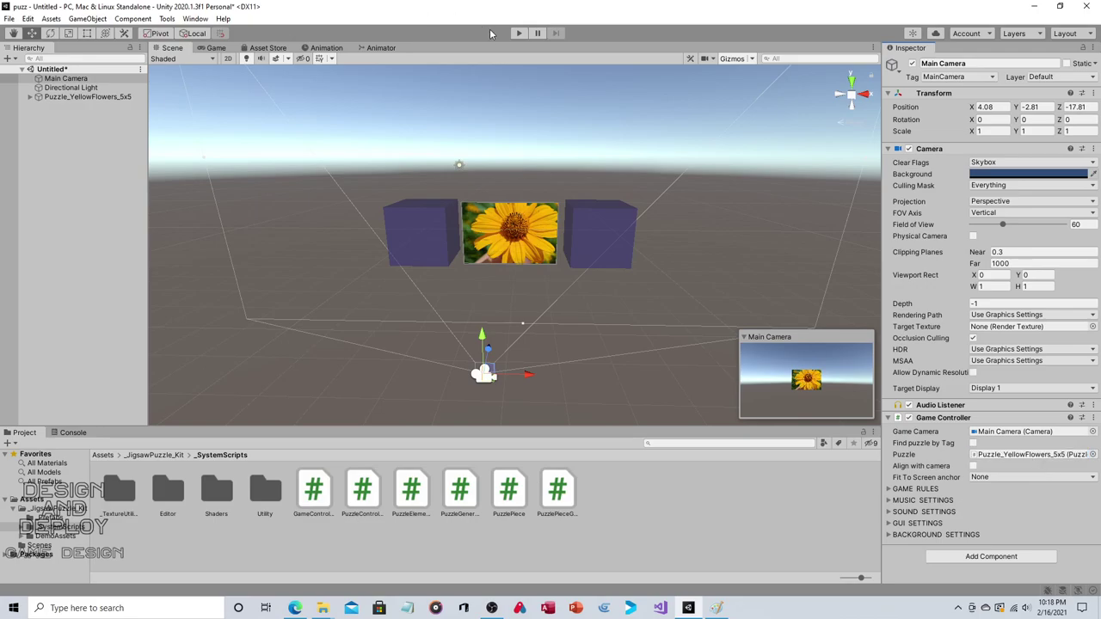
Step: Play-test the flower puzzle by moving and joining several scattered pieces, and stop play mode
left_click(517, 33)
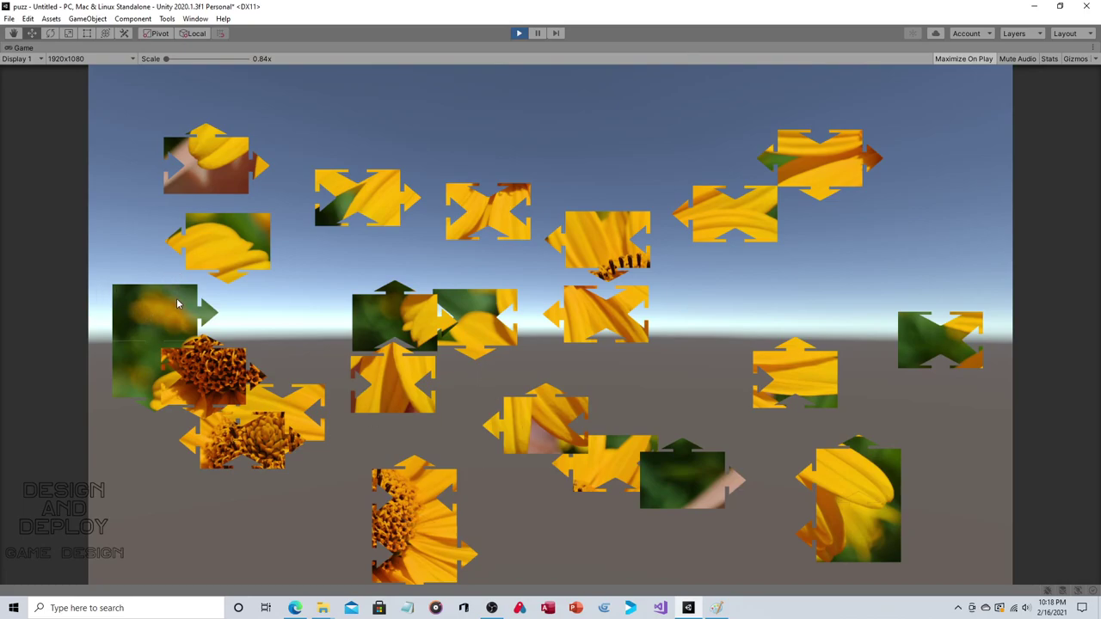
left_click_drag(179, 307, 948, 152)
left_click_drag(213, 355, 196, 313)
left_click_drag(225, 417, 207, 522)
left_click_drag(282, 414, 216, 425)
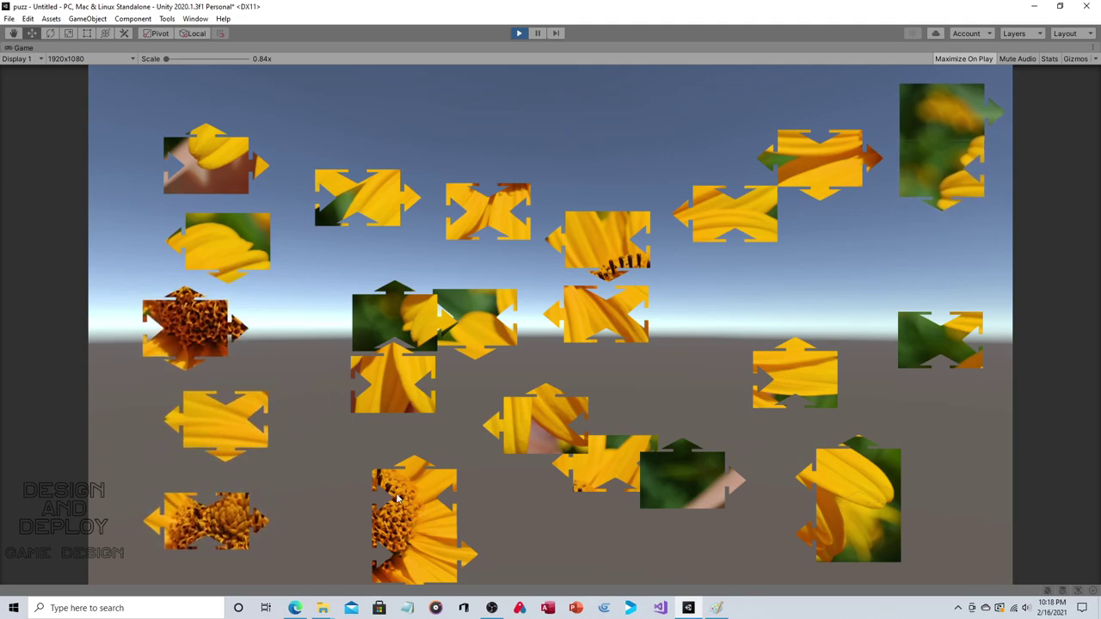
left_click_drag(415, 523, 402, 503)
left_click_drag(479, 341, 611, 149)
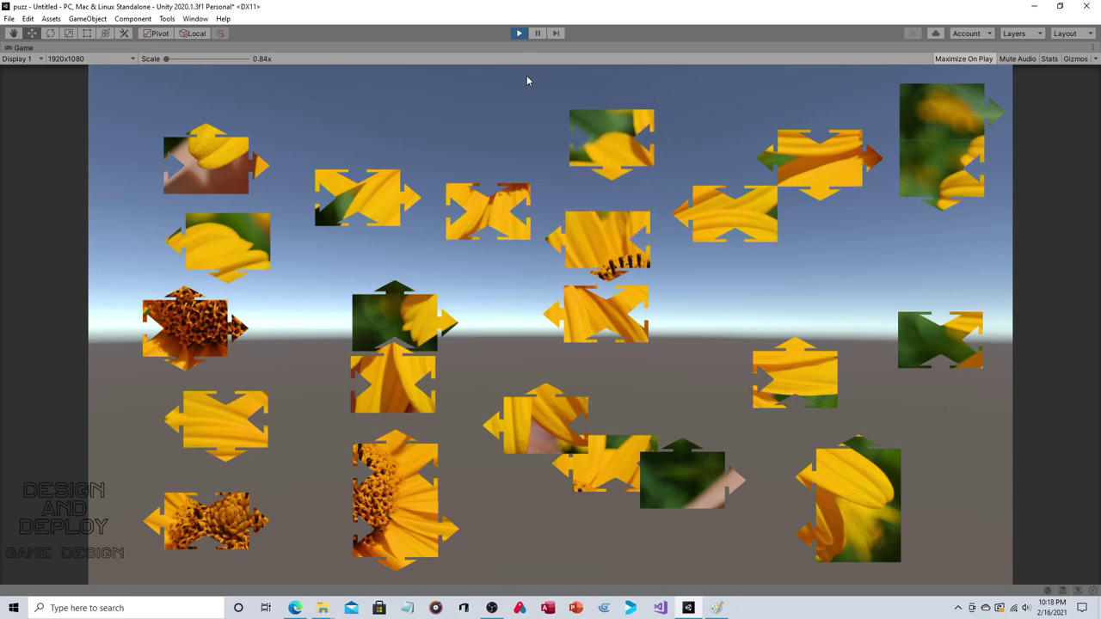
left_click(520, 34)
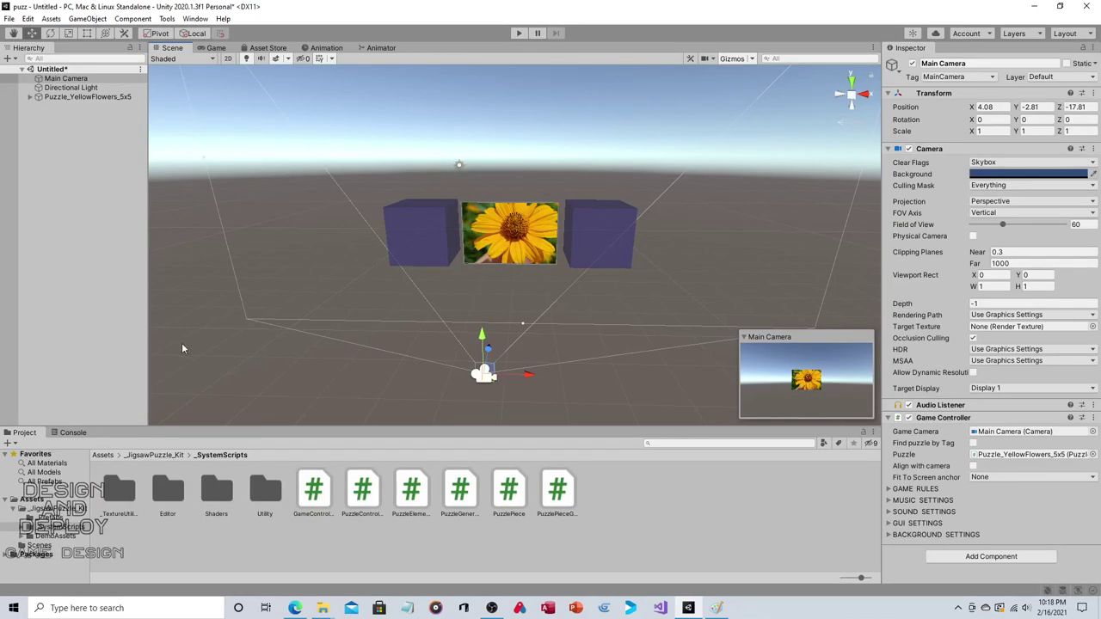
Step: Open the Puzzle_Rotated_Narrow scene from the _JigsawPuzzle_Kit folder, discarding the changes to the untitled scene
left_click(30, 499)
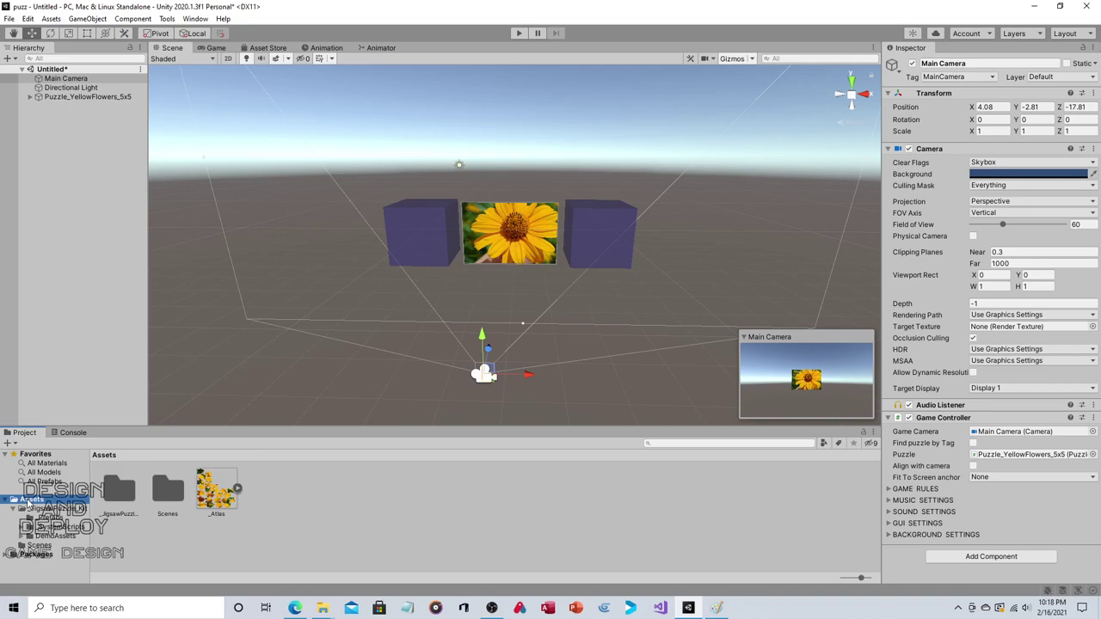
left_click(48, 509)
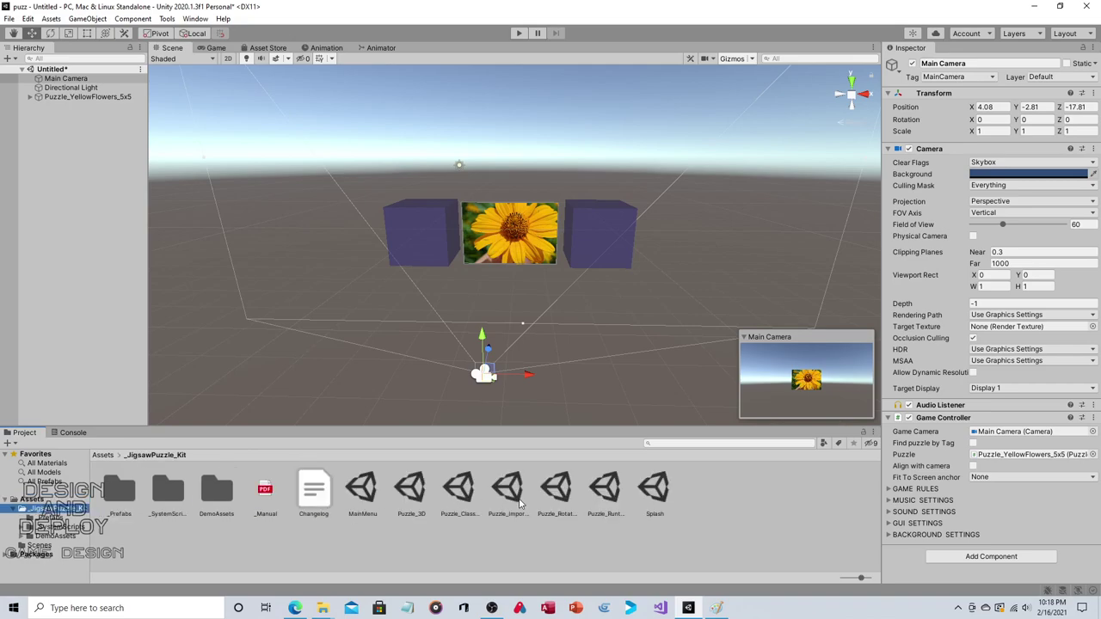
double_click(557, 490)
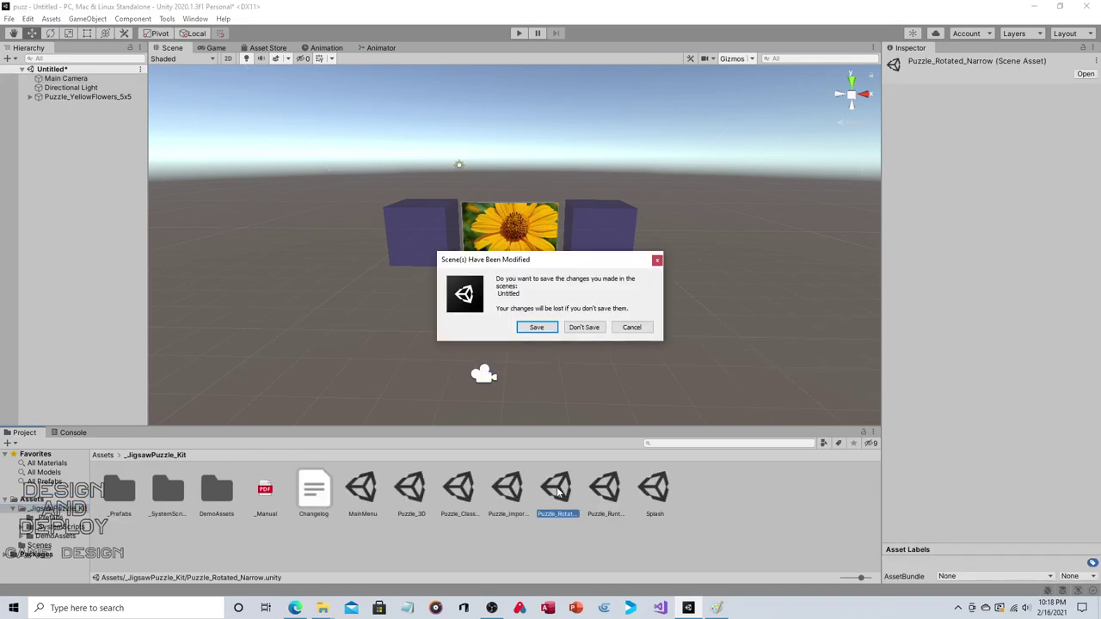
left_click(582, 327)
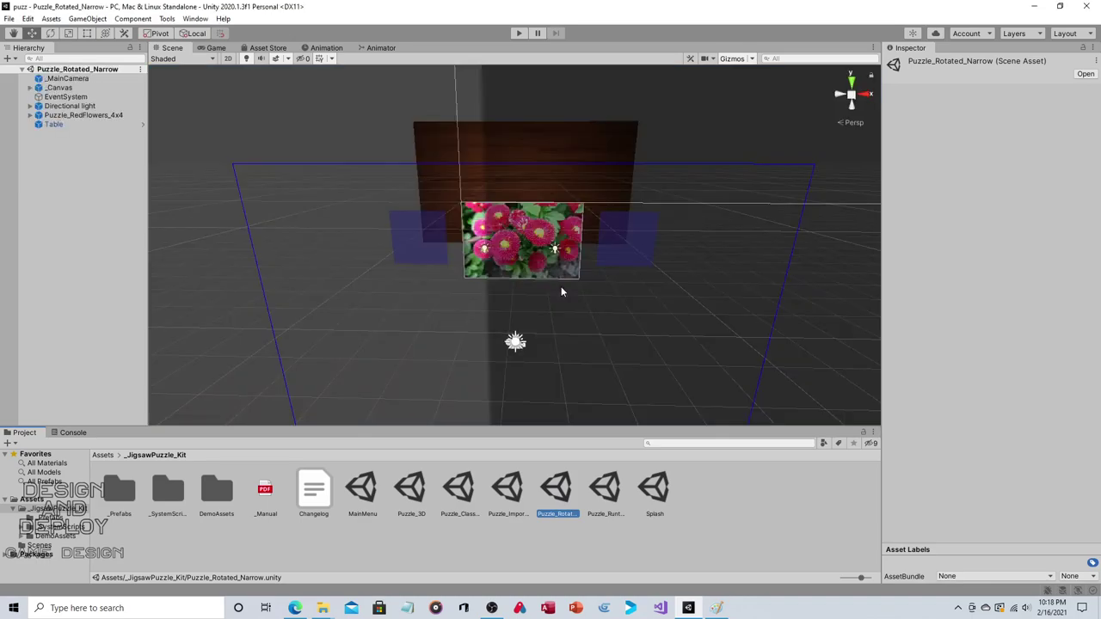
Step: Run the rotated red flower puzzle in play mode, bring up its pause menu, and stop play mode
left_click(519, 33)
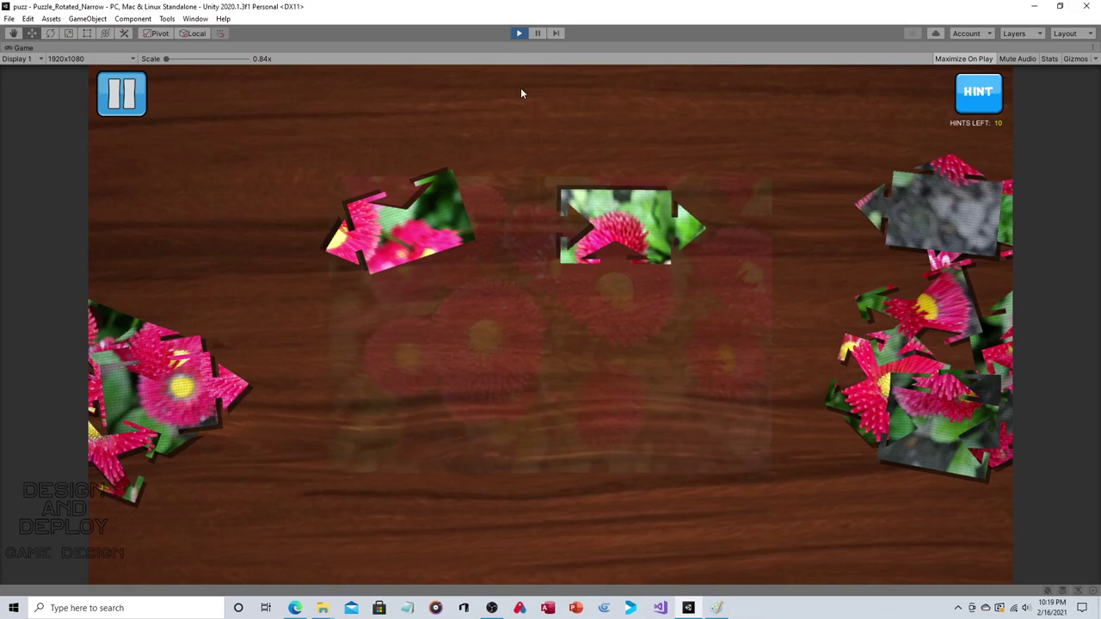
key("Escape")
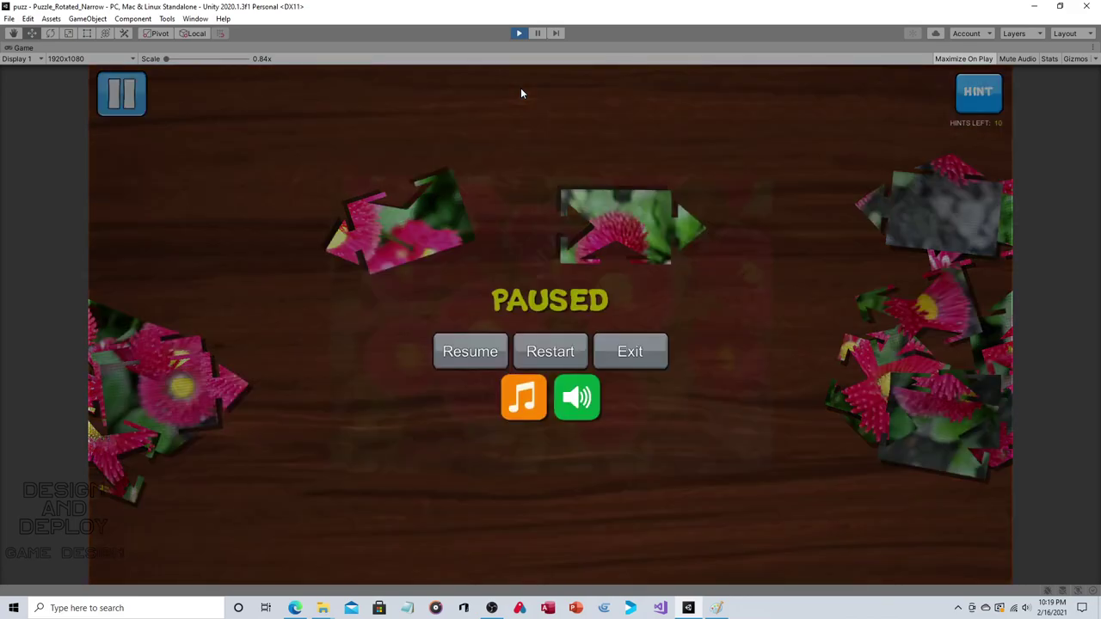
left_click(517, 32)
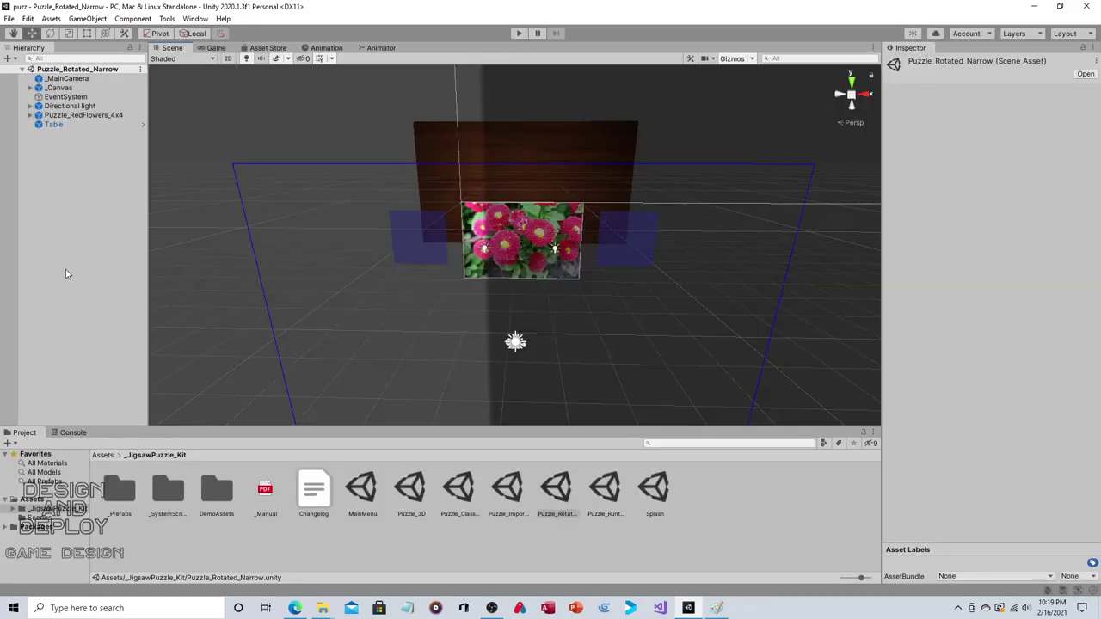
Step: Select the _MainCamera object and frame it in the scene to examine its components
double_click(67, 79)
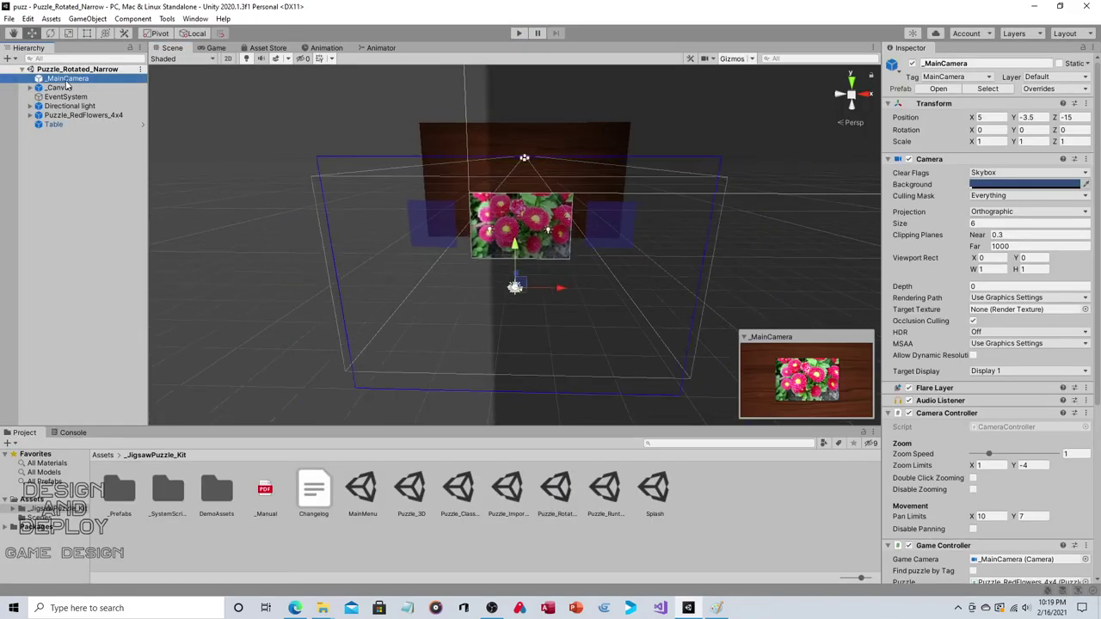